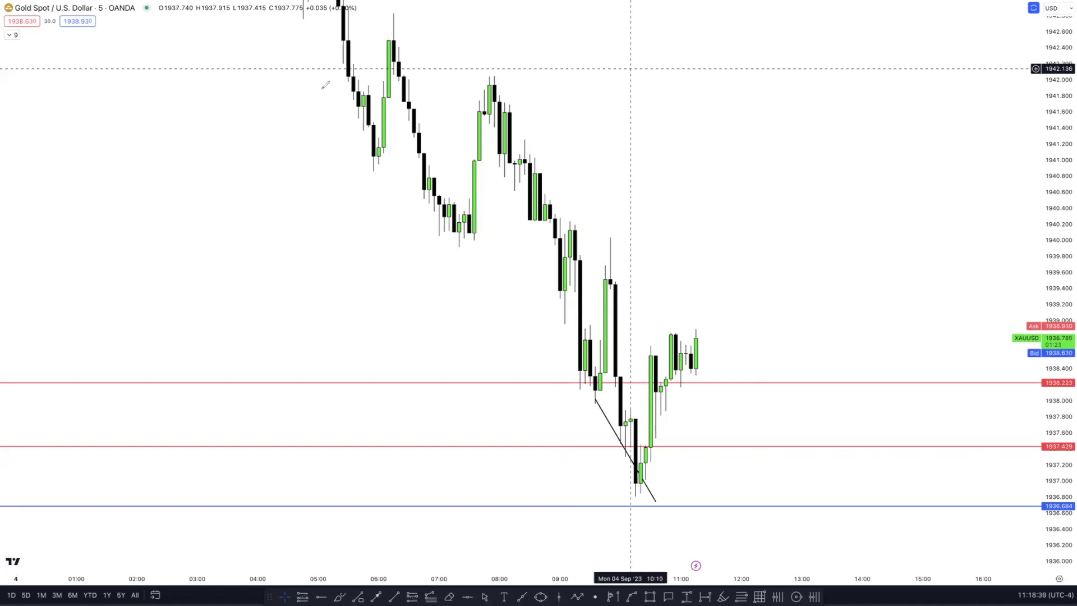
# Add the text label "Rebalance an Imbalance" and place it in the empty chart area above and beyond the latest candles
pyautogui.click(655, 241)
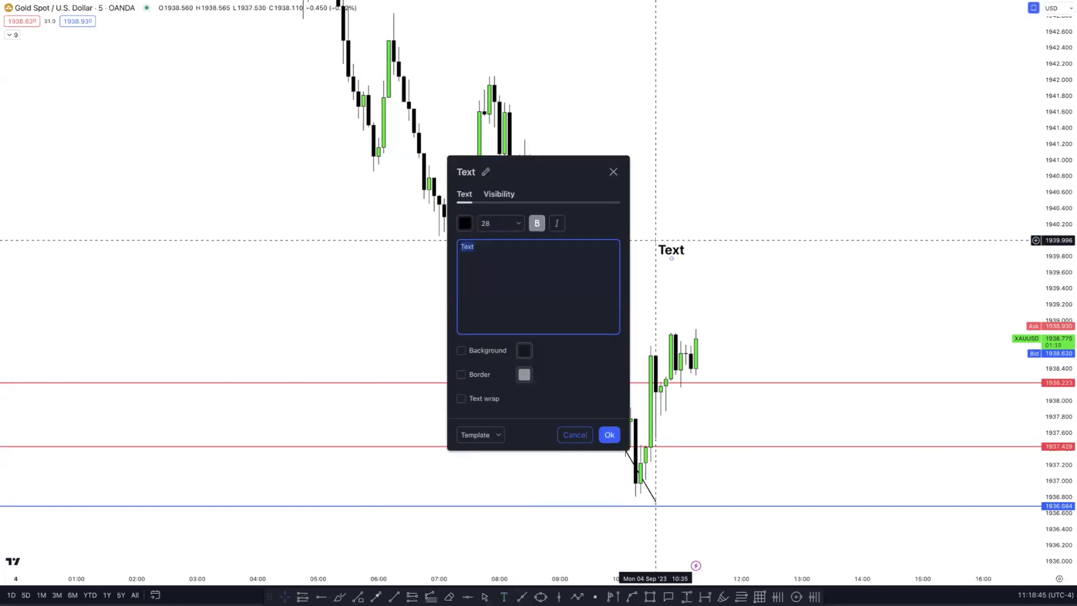
pyautogui.write('Rebalance an Imp')
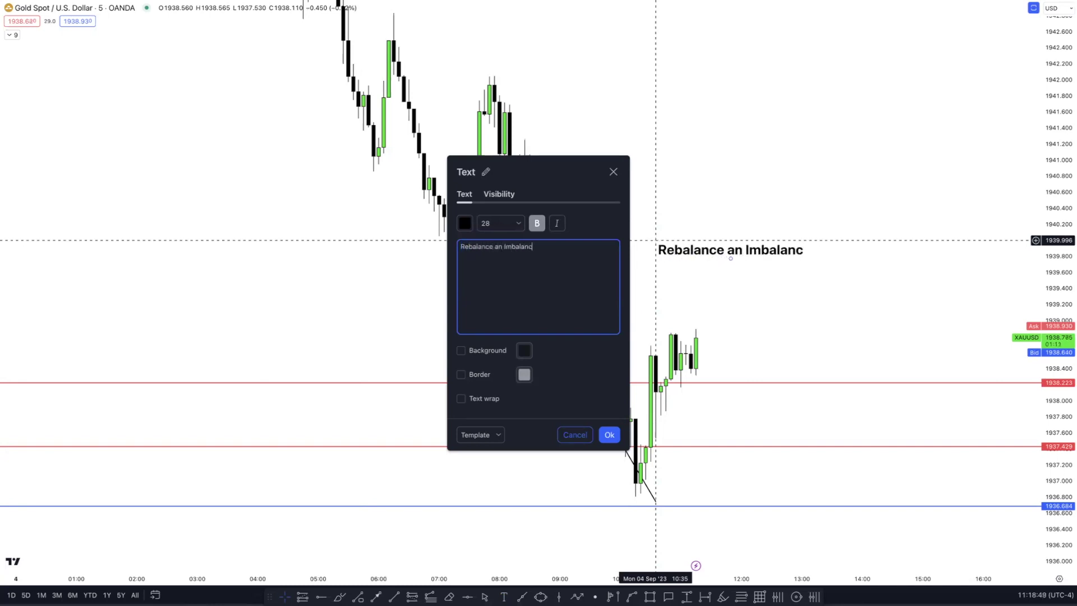
pyautogui.click(609, 436)
pyautogui.moveTo(758, 249); pyautogui.dragTo(804, 121)
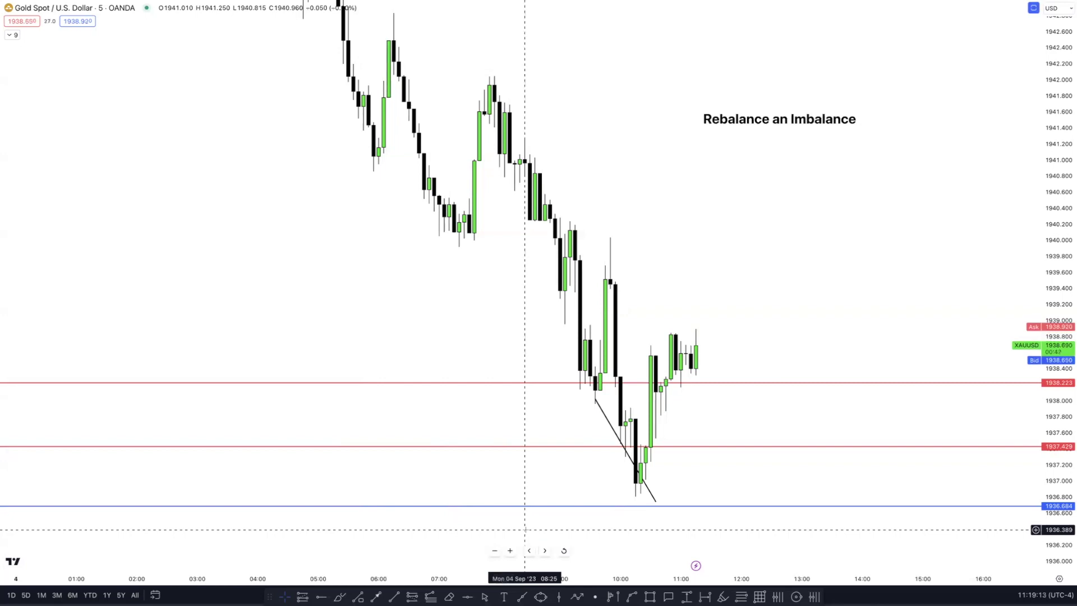
# Draw a rectangle over the bullish imbalance starting at 07:30, about 1940.5 to 1941.0, and extend it to about 08:55
pyautogui.scroll(4, 572, 318)
pyautogui.moveTo(529, 270); pyautogui.dragTo(700, 255)
pyautogui.moveTo(1047, 327); pyautogui.dragTo(1048, 194)
pyautogui.scroll(5, 792, 263)
pyautogui.moveTo(780, 274); pyautogui.dragTo(914, 295)
pyautogui.moveTo(624, 231); pyautogui.dragTo(638, 275)
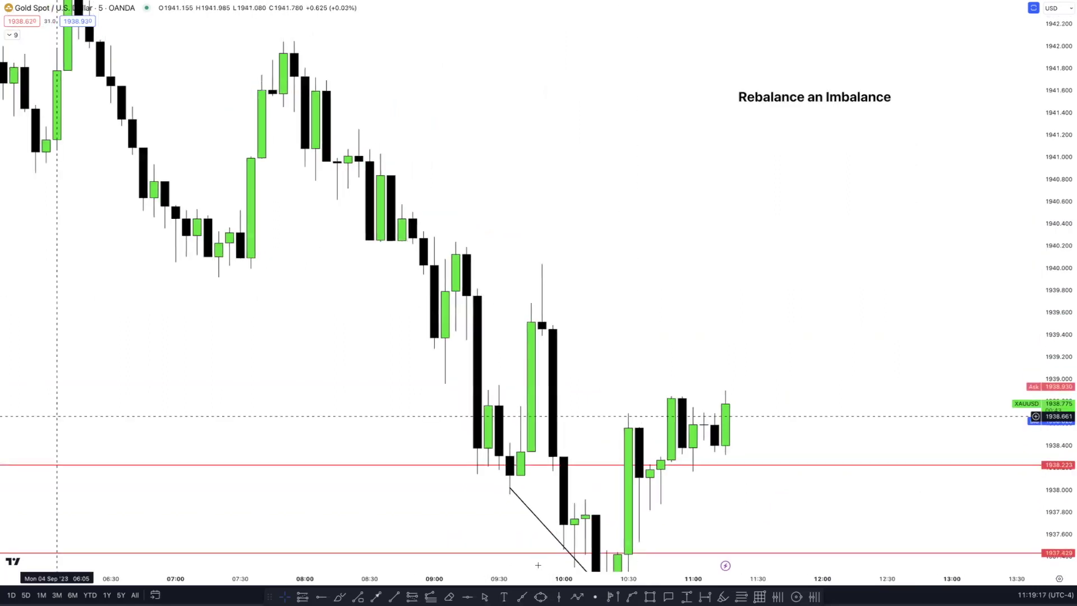
pyautogui.hotkey('alt', 'shift', 'r')
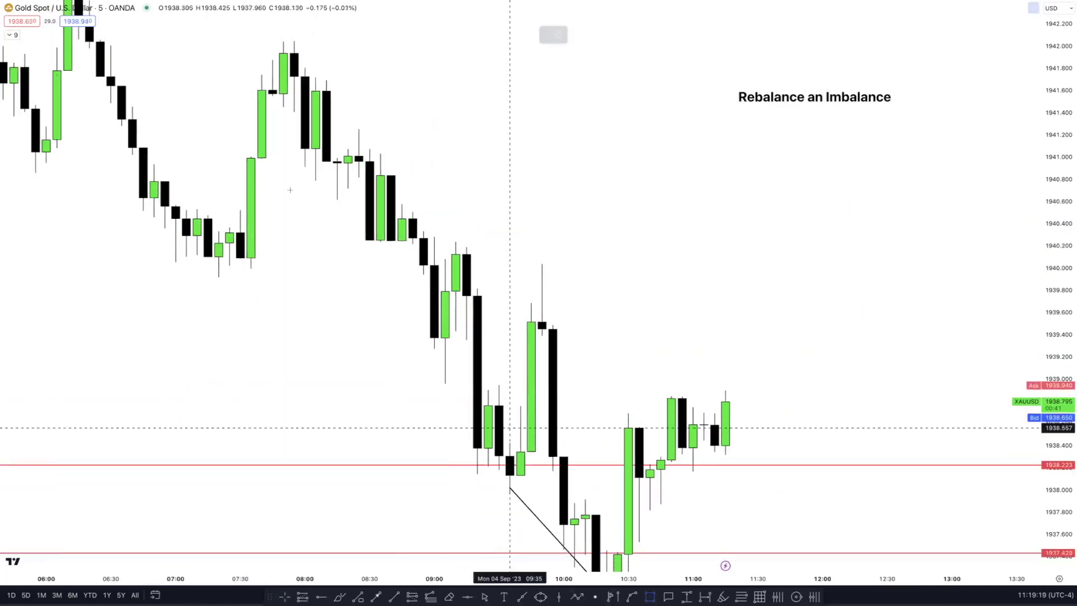
pyautogui.moveTo(241, 211); pyautogui.dragTo(304, 158)
pyautogui.moveTo(307, 266); pyautogui.dragTo(329, 268)
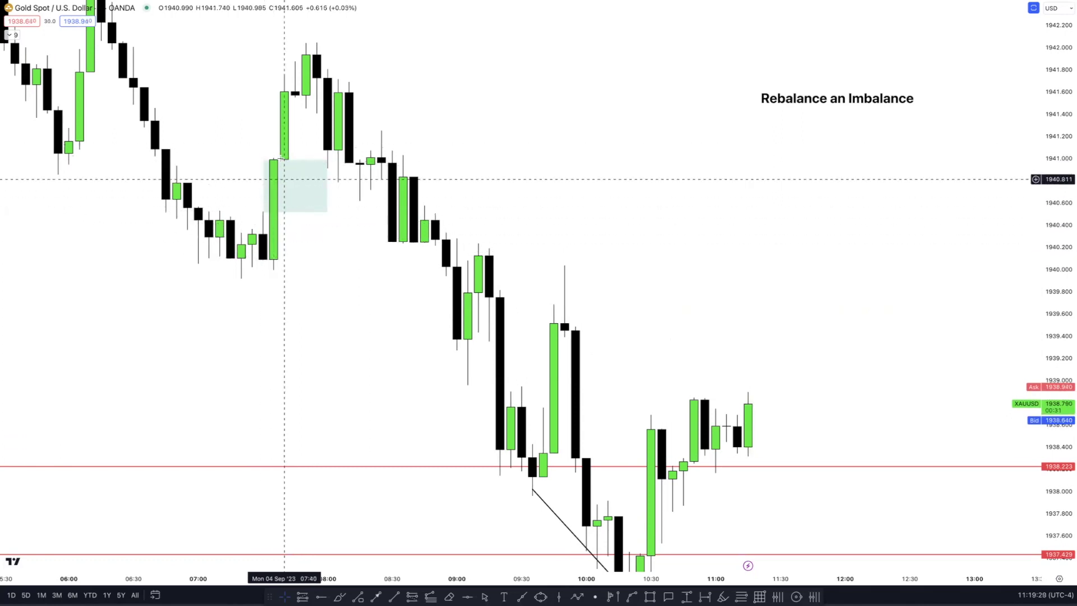
pyautogui.moveTo(328, 186); pyautogui.dragTo(446, 168)
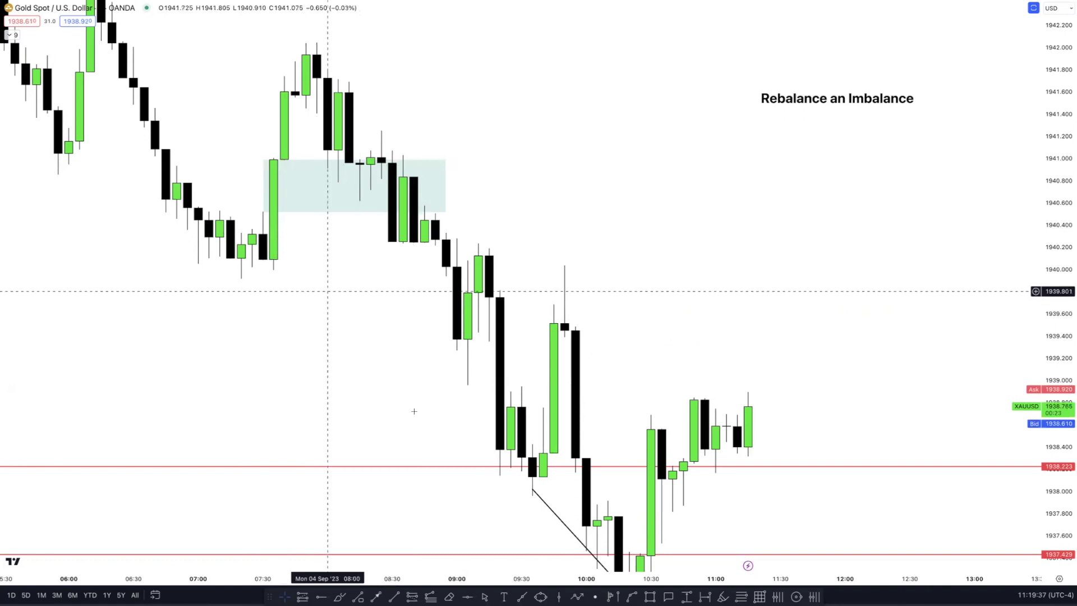
# Draw a rectangle over the bearish imbalance from 09:15 to 10:00, between about 1939.35 and 1938.9
pyautogui.moveTo(694, 406); pyautogui.dragTo(654, 361)
pyautogui.scroll(1, 653, 583)
pyautogui.click(650, 596)
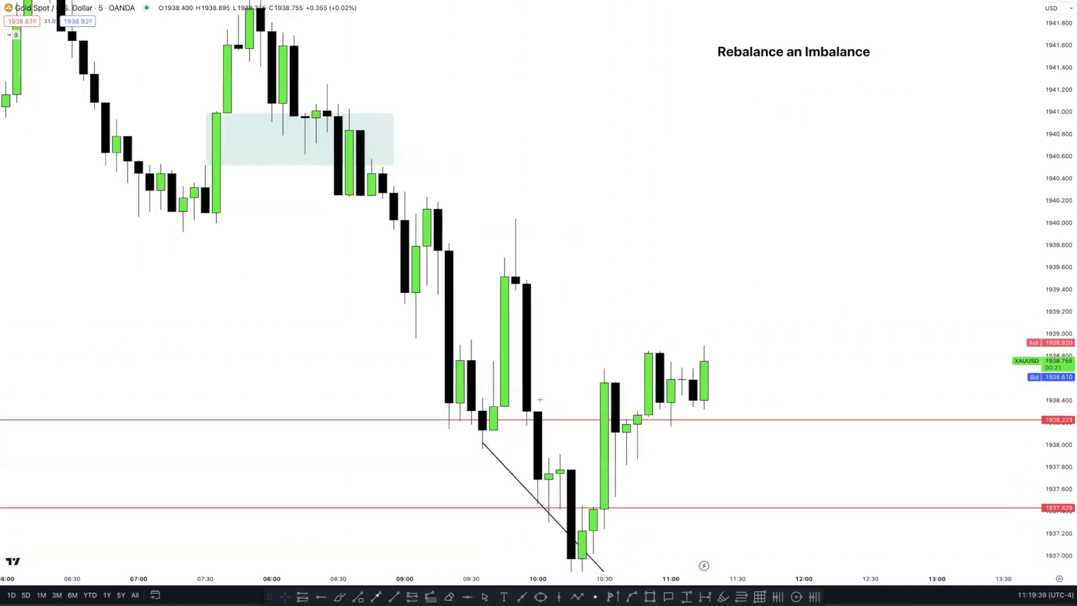
pyautogui.click(438, 294)
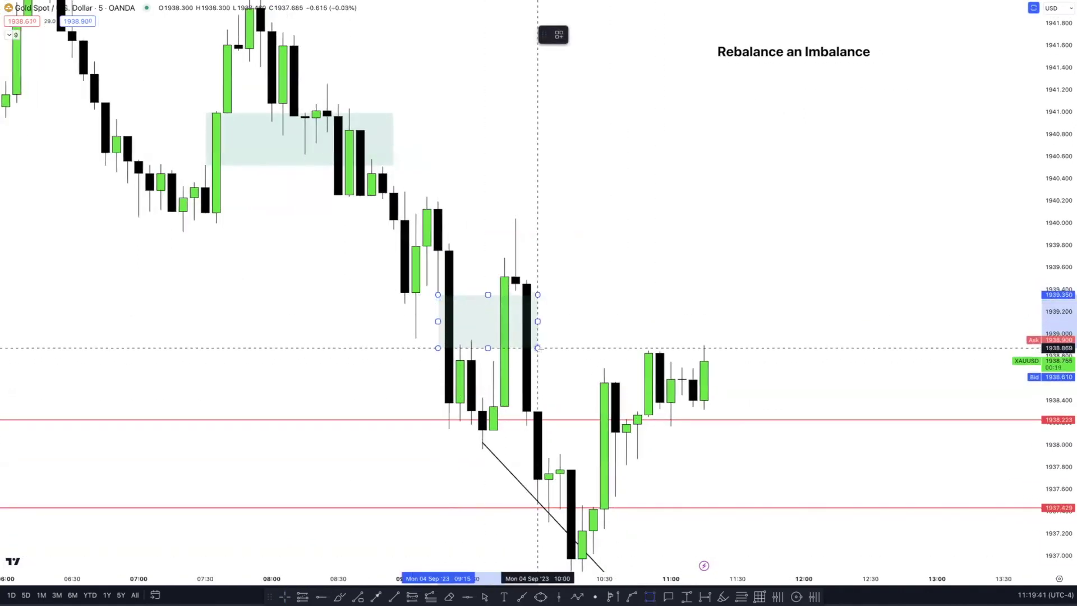
pyautogui.click(537, 343)
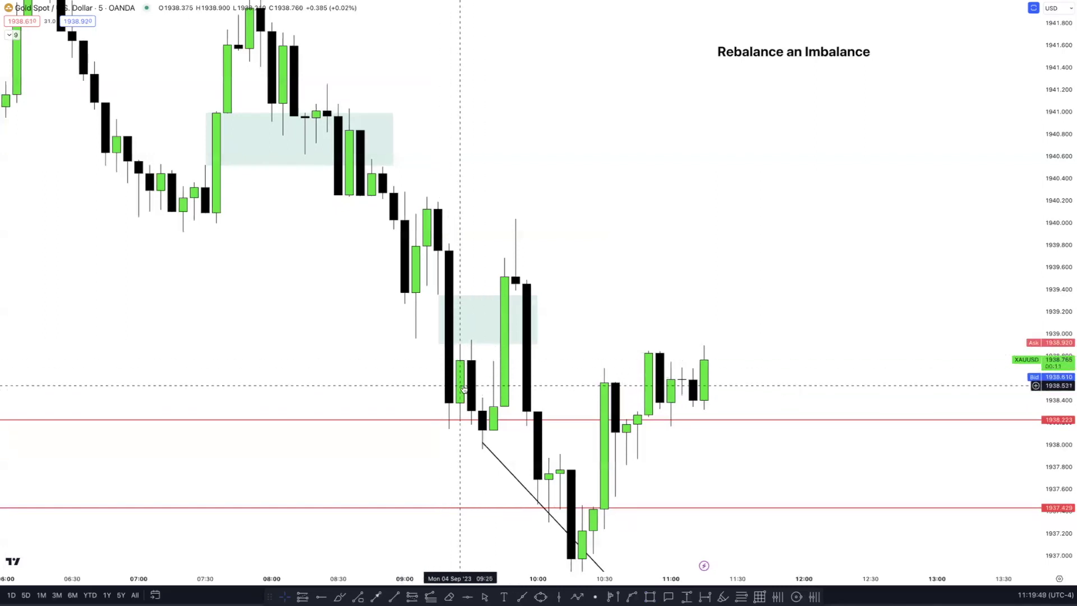
# Replace that rectangle with one from 09:50, spanning about 1939.40 to 1938.29, and extend it to about 11:20
pyautogui.moveTo(749, 424); pyautogui.dragTo(703, 388)
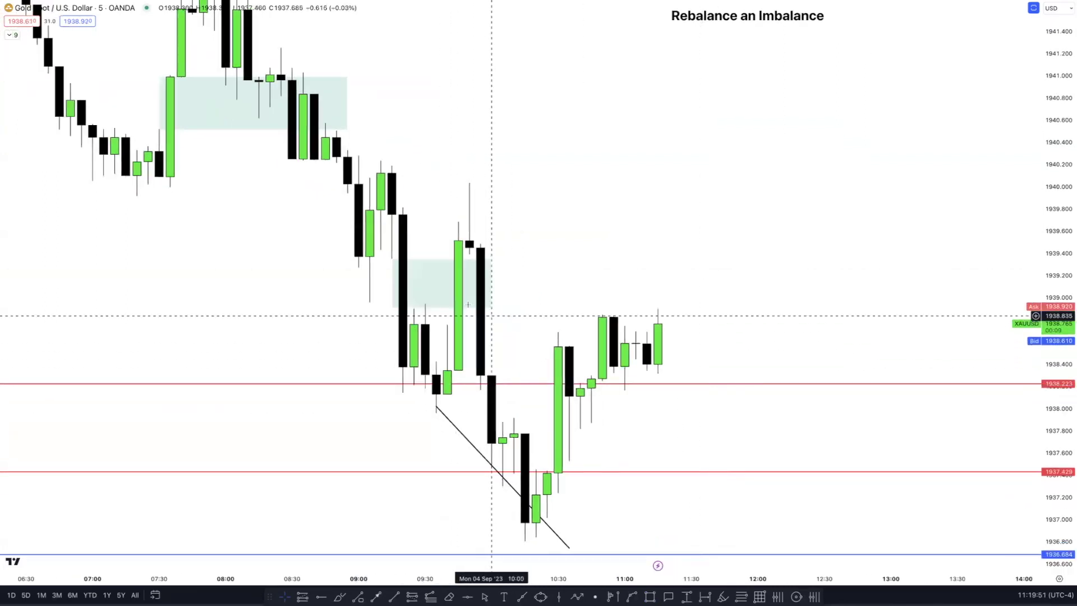
pyautogui.moveTo(466, 309); pyautogui.dragTo(525, 377)
pyautogui.moveTo(569, 311); pyautogui.dragTo(669, 312)
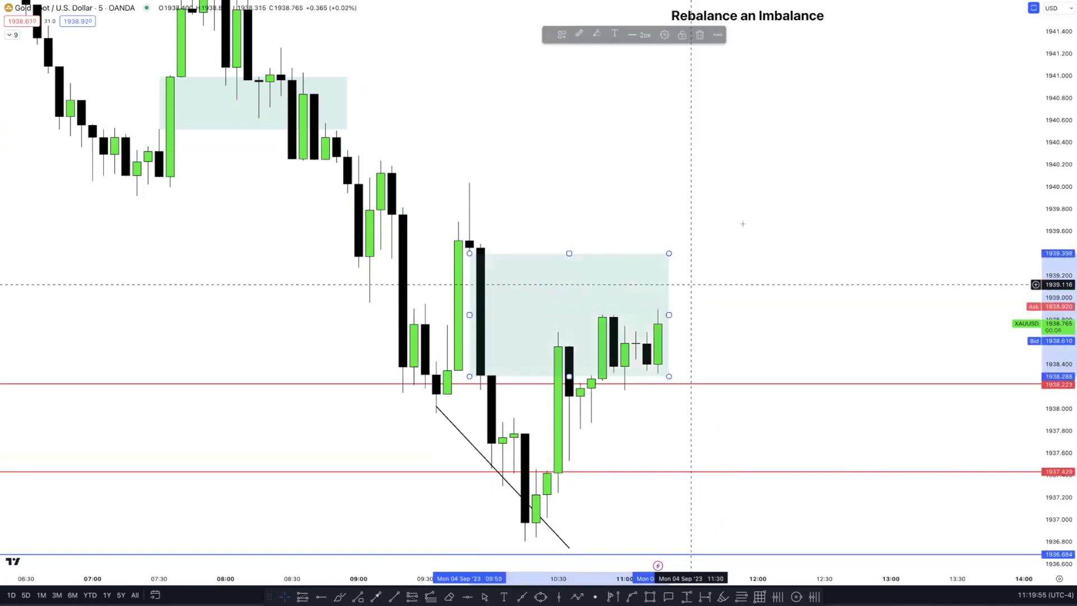
pyautogui.click(687, 267)
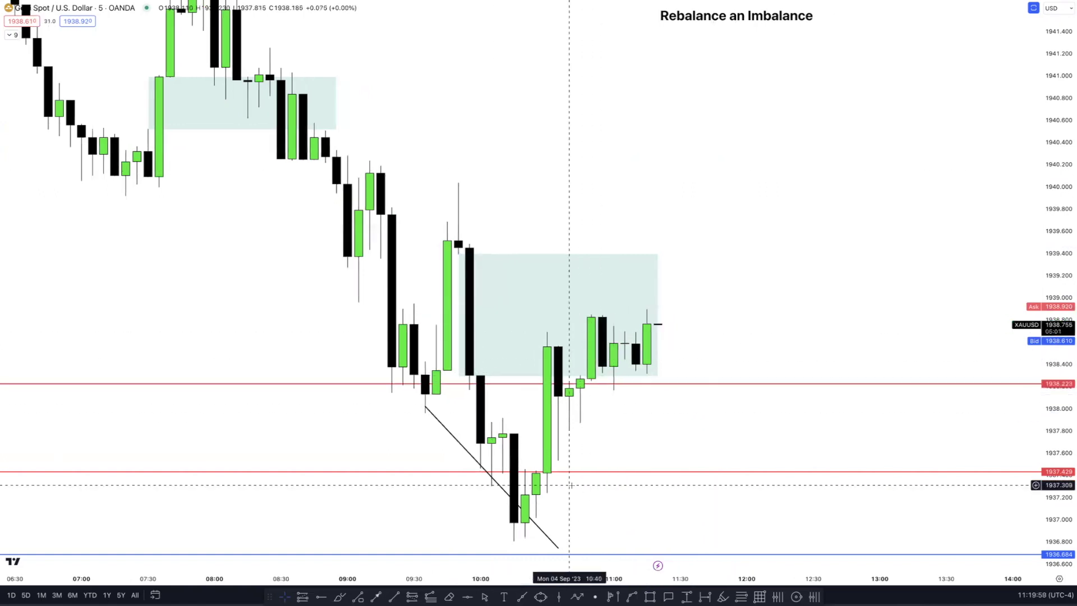
# Examine the earlier price action back to the evening of 3 September for further imbalances
pyautogui.scroll(-3, 667, 432)
pyautogui.moveTo(1061, 298); pyautogui.dragTo(1061, 412)
pyautogui.moveTo(752, 195); pyautogui.dragTo(893, 321)
pyautogui.scroll(-3, 888, 311)
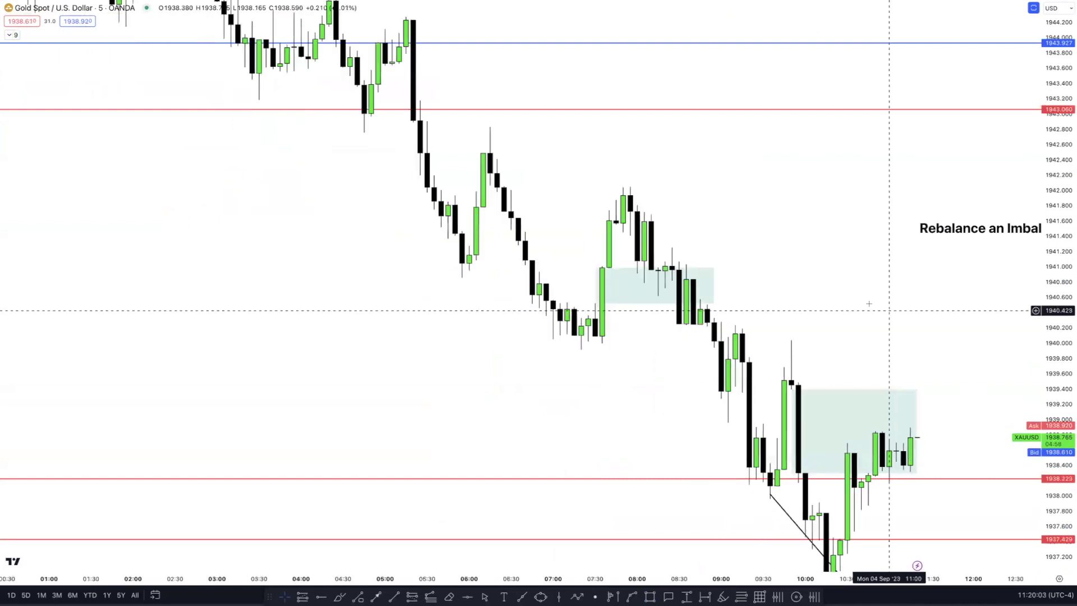
pyautogui.scroll(2, 535, 252)
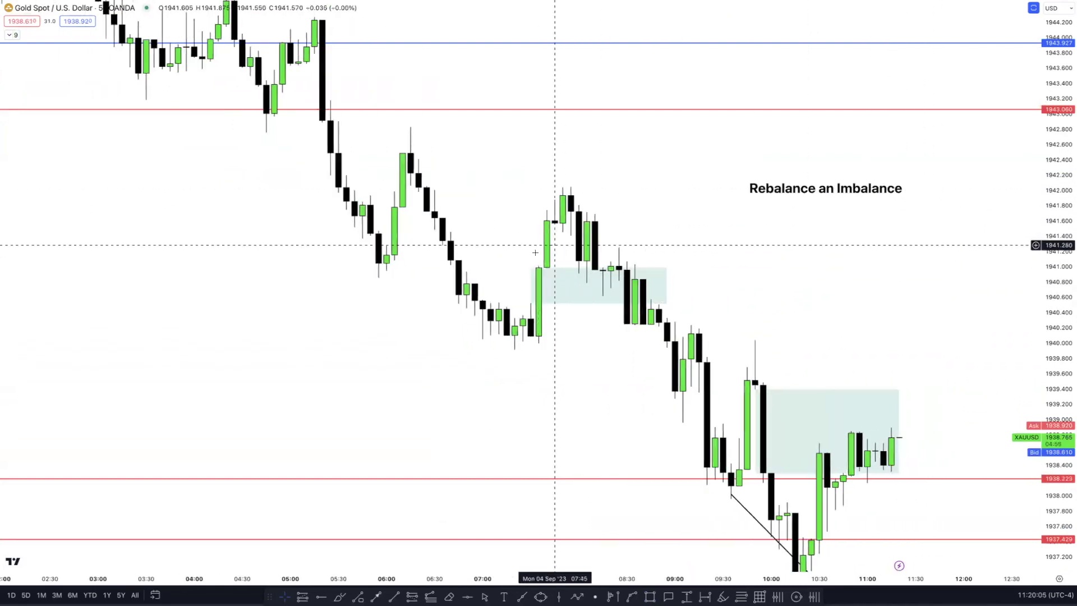
pyautogui.moveTo(506, 194); pyautogui.dragTo(582, 299)
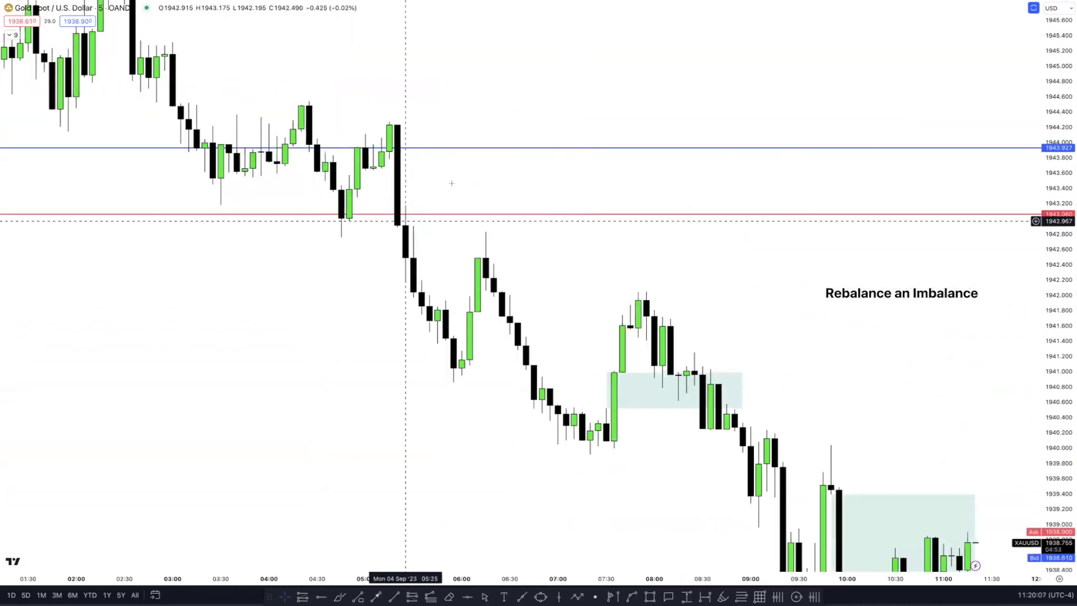
pyautogui.hscroll(-5, 500, 207)
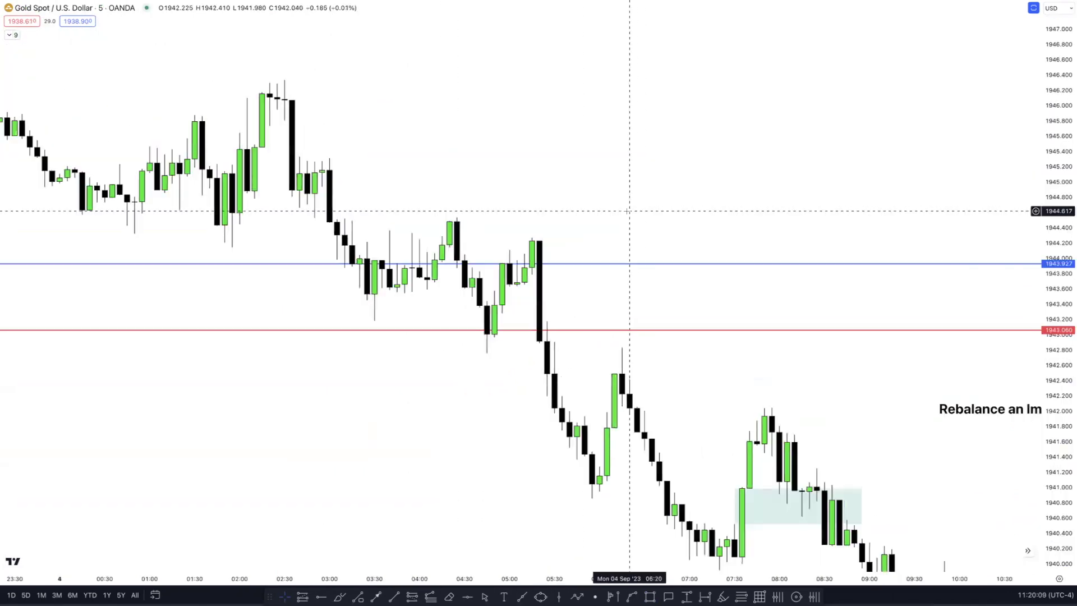
pyautogui.scroll(-3, 629, 211)
pyautogui.scroll(-5, 435, 328)
pyautogui.scroll(5, 483, 315)
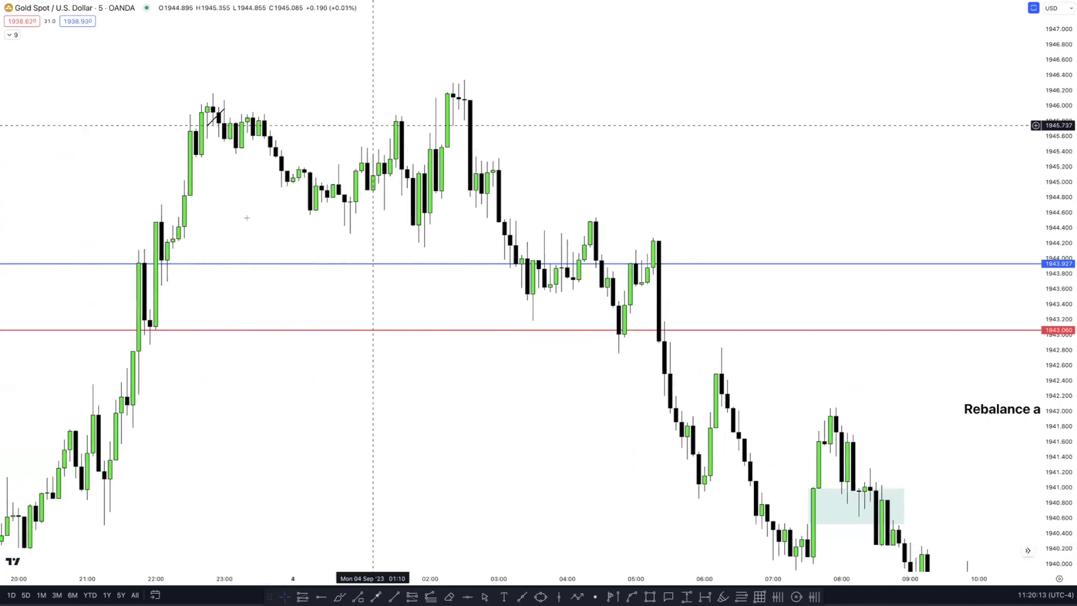
pyautogui.moveTo(252, 437); pyautogui.dragTo(600, 248)
pyautogui.moveTo(441, 366); pyautogui.dragTo(247, 469)
pyautogui.moveTo(1060, 373); pyautogui.dragTo(1058, 419)
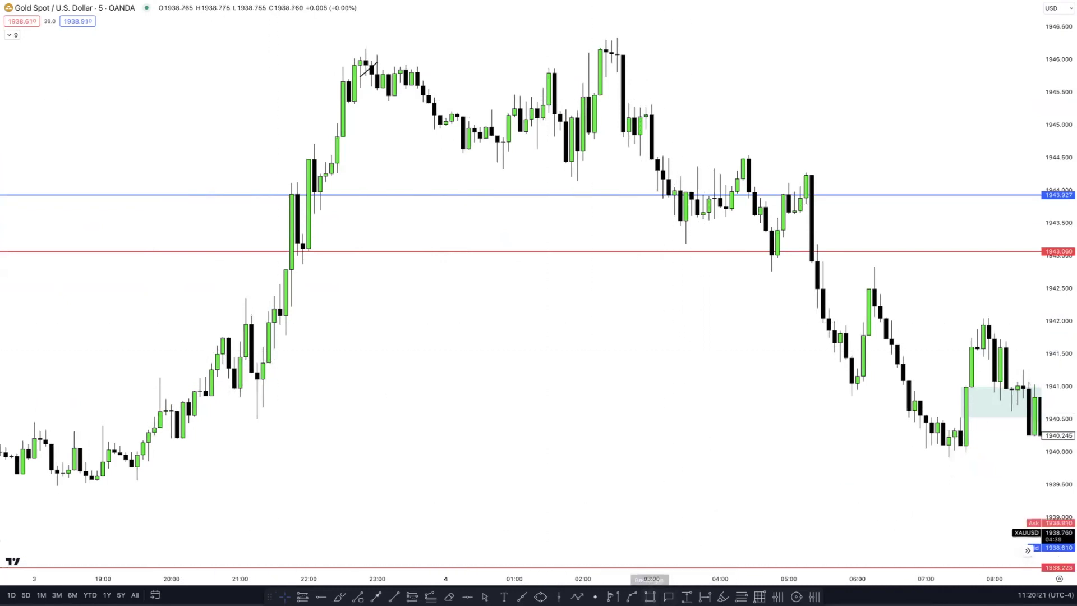
# Draw a thin rectangle at about 1940.8 over the small gap in the rally, from about 20:15 to 22:30 on 3 September
pyautogui.click(650, 596)
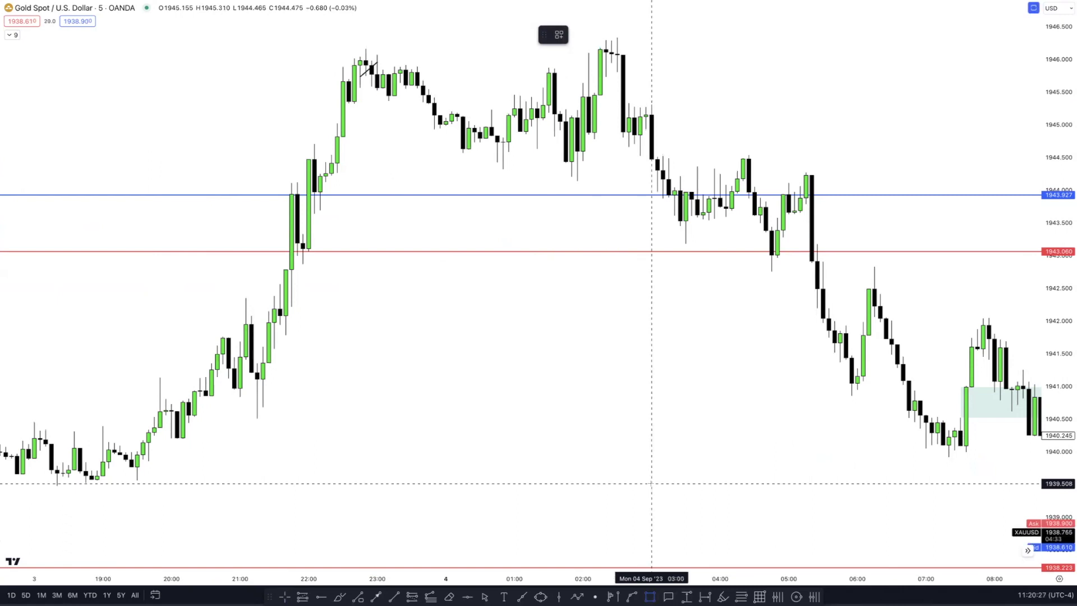
pyautogui.click(189, 399)
pyautogui.click(343, 397)
pyautogui.click(282, 409)
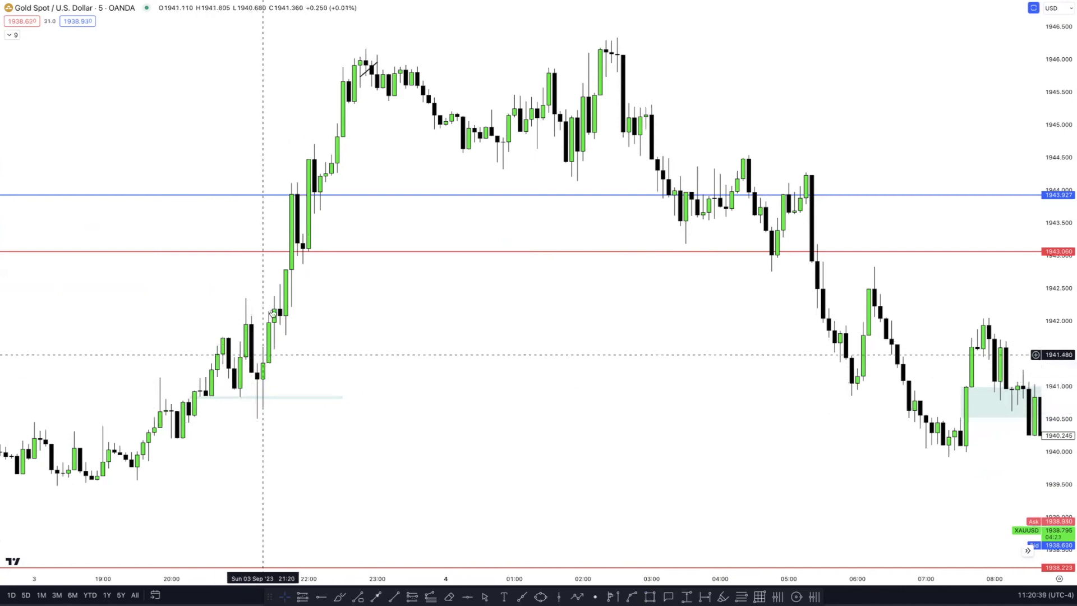
# Draw a rectangle over the imbalance starting at 21:40 on 3 September, from about 1942.78 to 1943.02, ending at 22:55
pyautogui.hotkey('alt', 'shift', 'r')
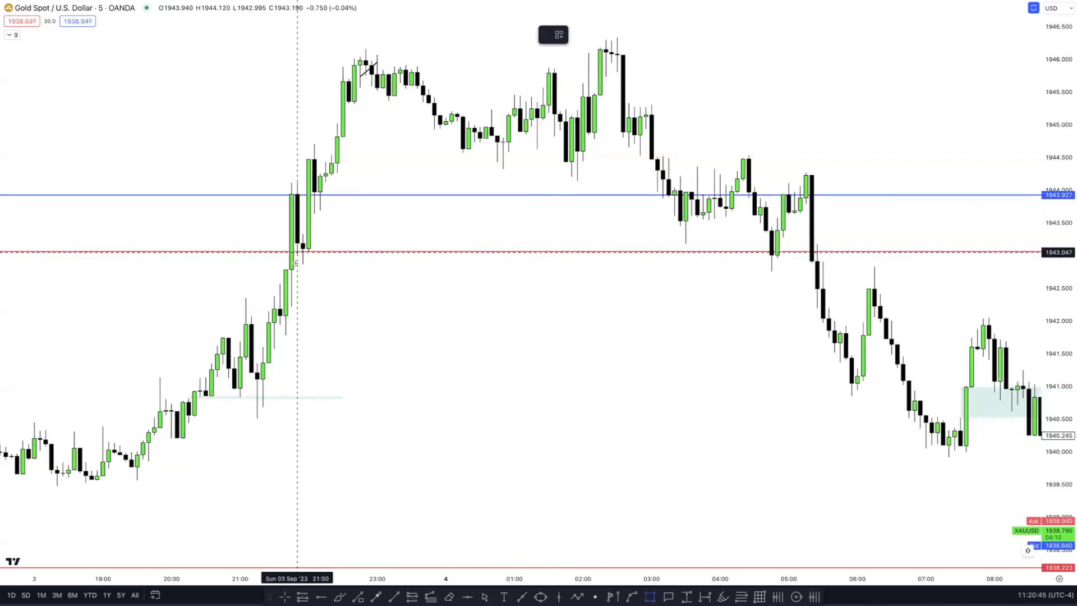
pyautogui.moveTo(286, 269); pyautogui.dragTo(371, 254)
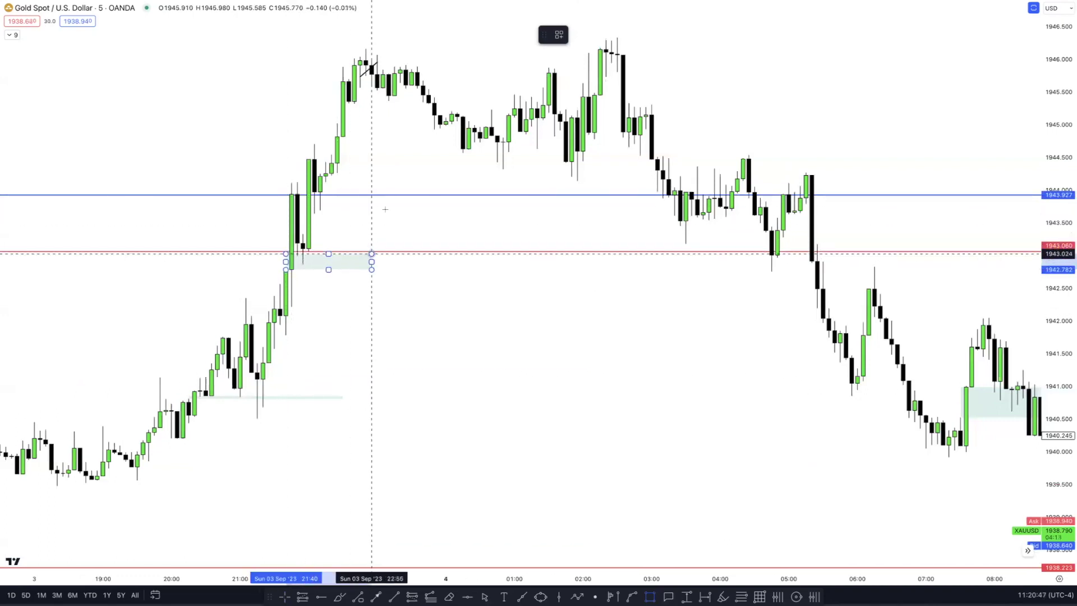
pyautogui.click(385, 210)
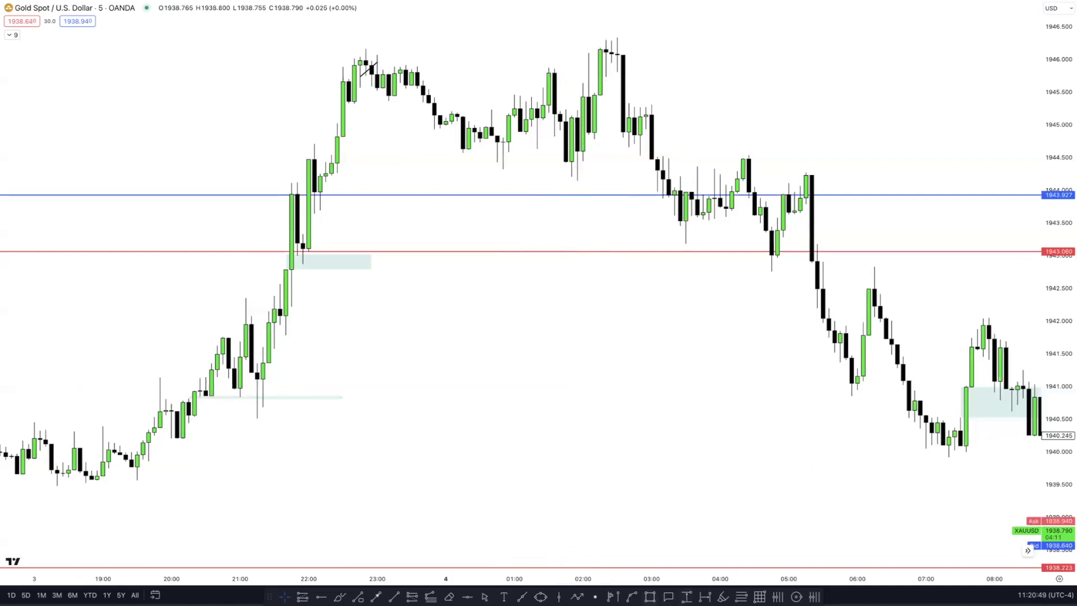
# Draw a rectangle from 21:55 on 3 September at about 1943.3 to 1943.6, and extend it to about 05:20 on 4 September
pyautogui.click(650, 596)
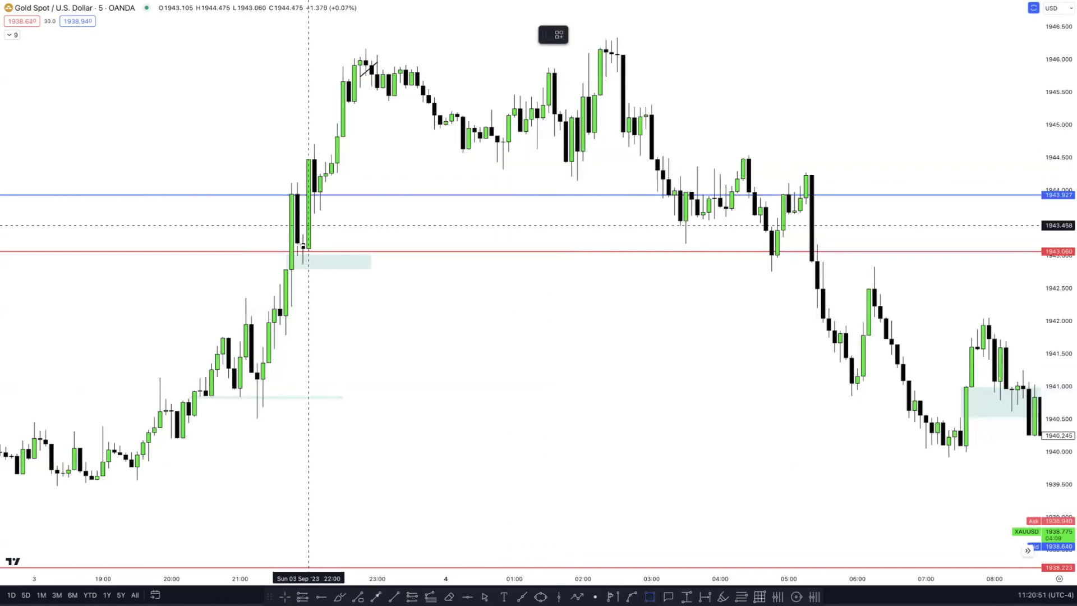
pyautogui.click(303, 235)
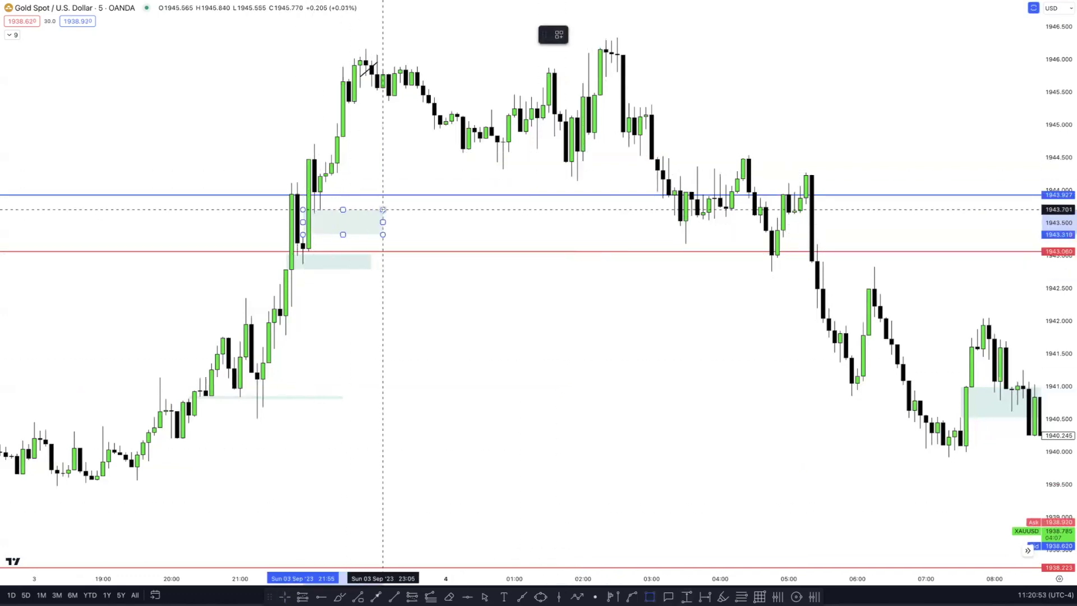
pyautogui.click(387, 213)
pyautogui.moveTo(387, 223)
pyautogui.mouseDown()
pyautogui.moveTo(698, 224)
pyautogui.moveTo(815, 283)
pyautogui.mouseUp()
pyautogui.click(525, 339)
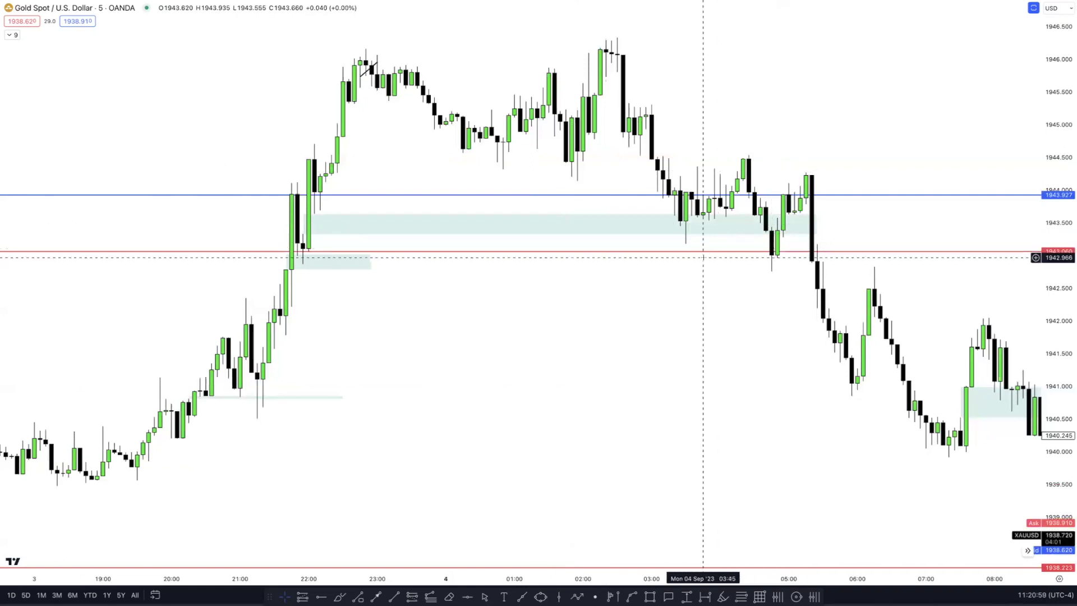
# Draw a rectangle over the bearish imbalance below the 02:30 high, from about 1945.8 to 1945.3, ending at 03:20
pyautogui.moveTo(788, 102); pyautogui.dragTo(672, 192)
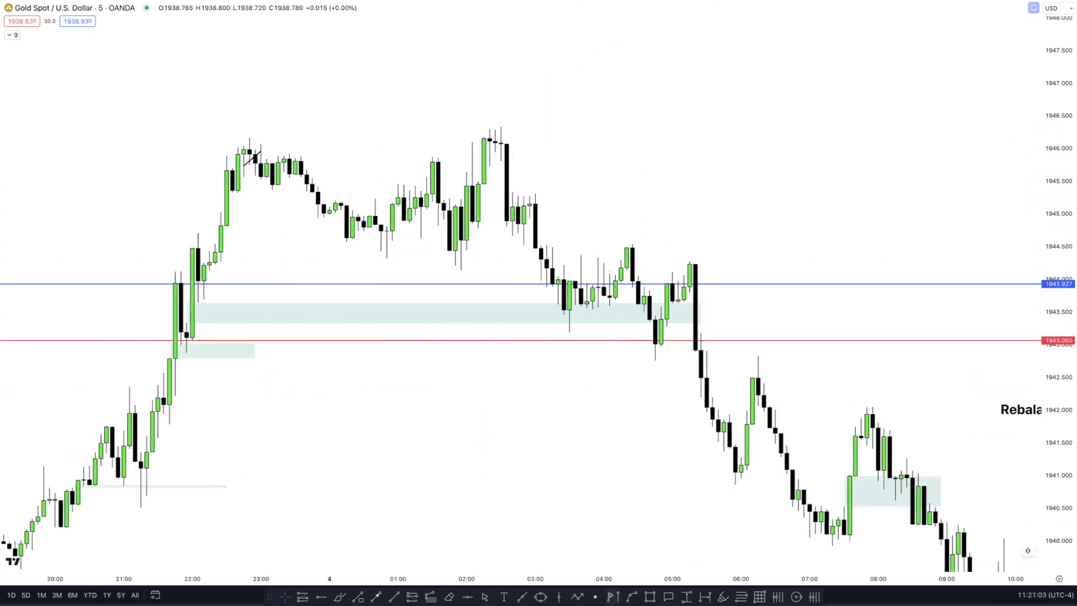
pyautogui.click(650, 597)
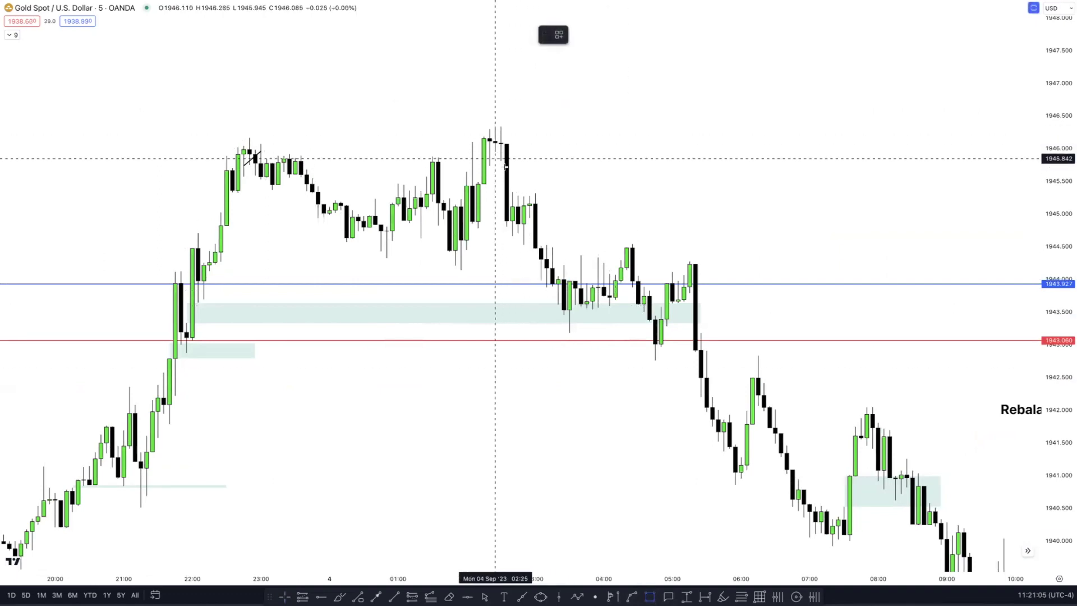
pyautogui.click(501, 161)
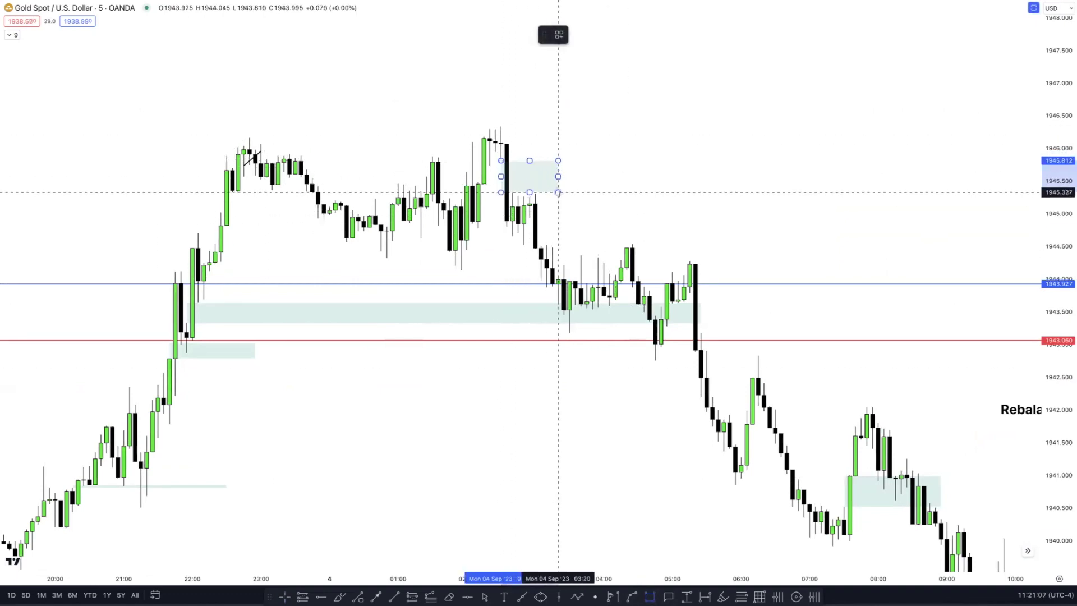
pyautogui.click(558, 194)
pyautogui.click(558, 212)
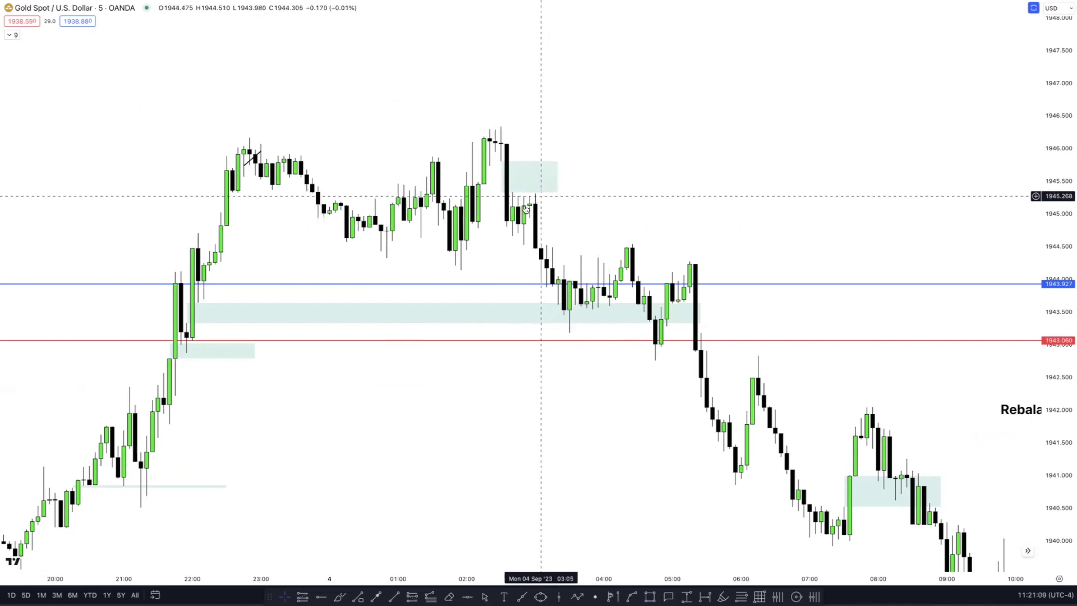
# Draw a rectangle over the following bearish imbalance from 02:55 to about 03:25, between about 1944.94 and 1944.5
pyautogui.moveTo(667, 217); pyautogui.dragTo(582, 197)
pyautogui.hotkey('alt', 'shift', 'r')
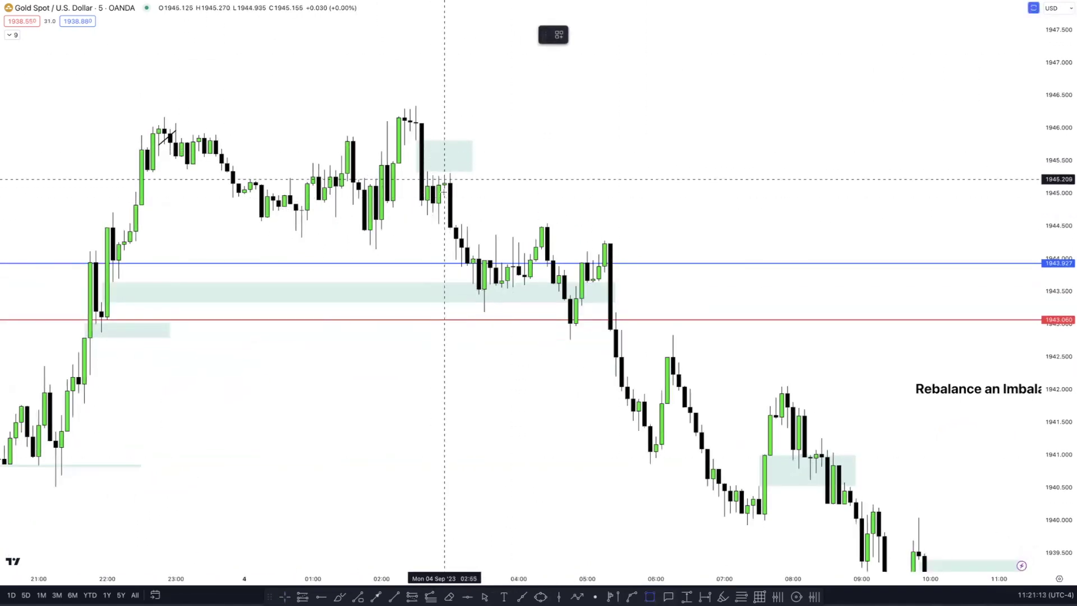
pyautogui.click(445, 197)
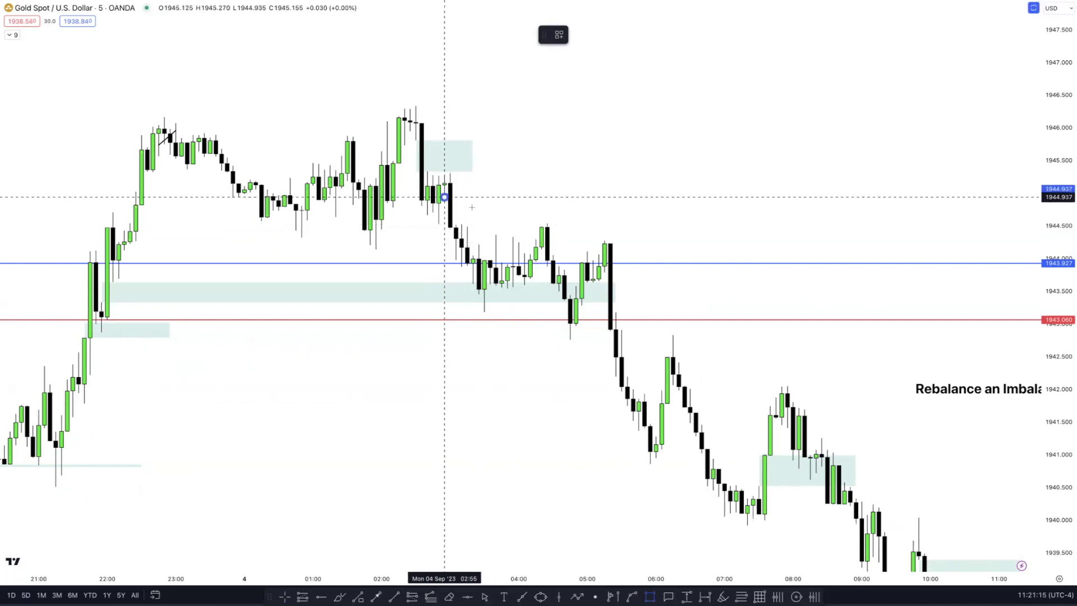
pyautogui.click(479, 227)
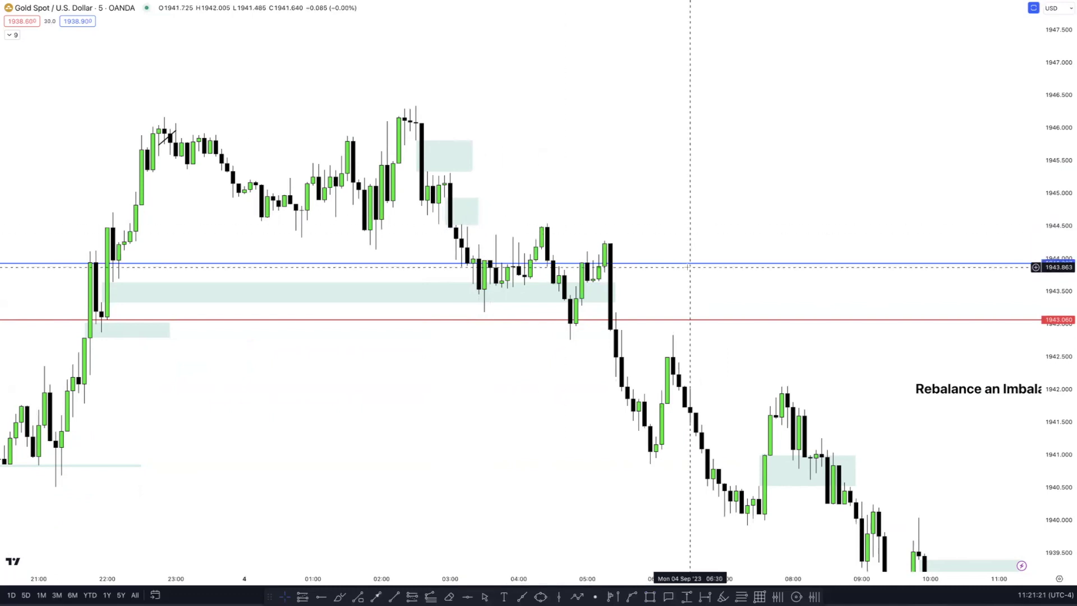
pyautogui.moveTo(696, 270); pyautogui.dragTo(584, 215)
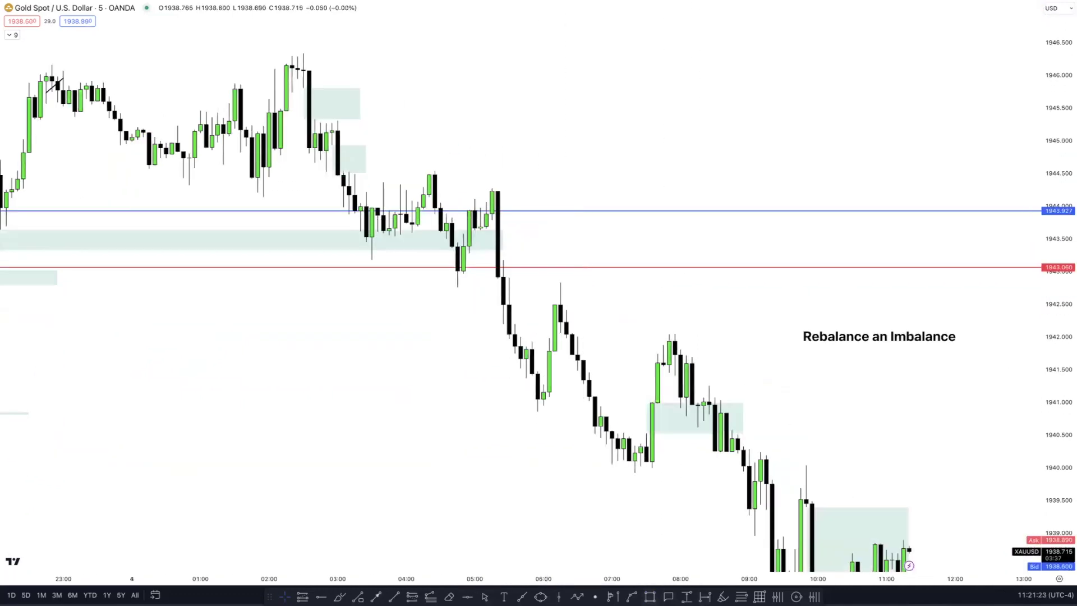
# Draw a thin rectangle over the imbalance below the 04:25 high, from about 1944.15 to 1944.05, ending at 06:00
pyautogui.click(651, 597)
pyautogui.click(430, 197)
pyautogui.click(544, 203)
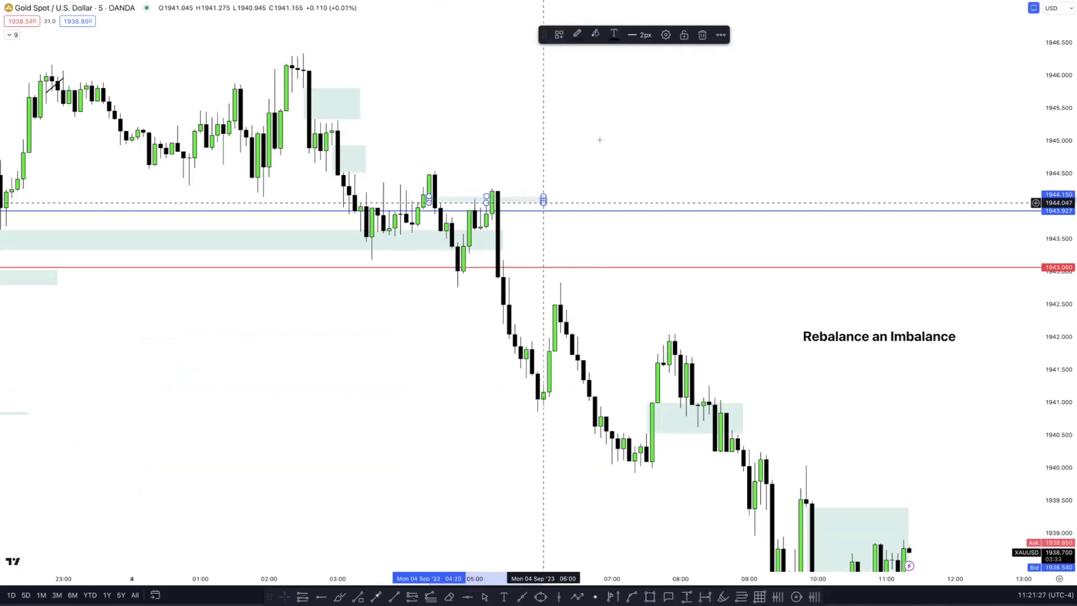
pyautogui.click(598, 141)
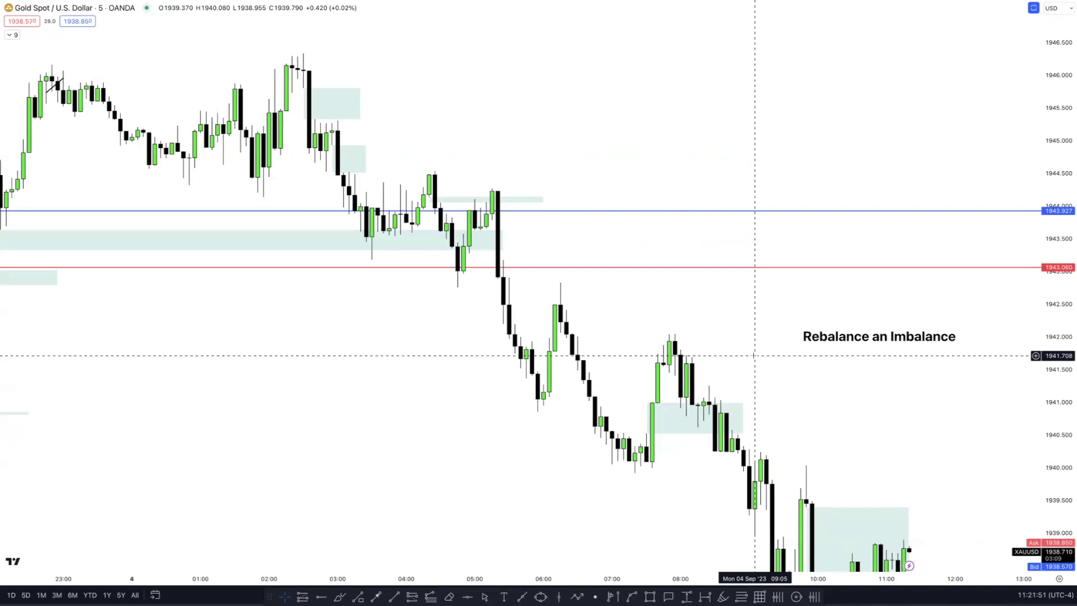
# Review the marked imbalances against price action, going back to the sharp rally on 1 September from about 13:00
pyautogui.scroll(-5, 755, 356)
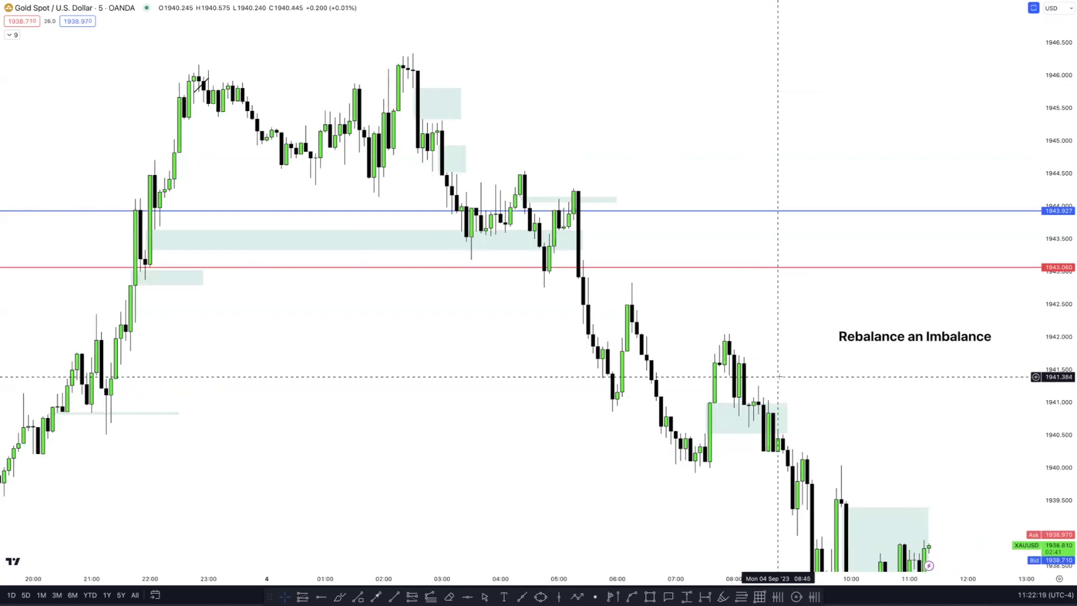
pyautogui.scroll(4, 774, 361)
pyautogui.moveTo(959, 331); pyautogui.dragTo(952, 319)
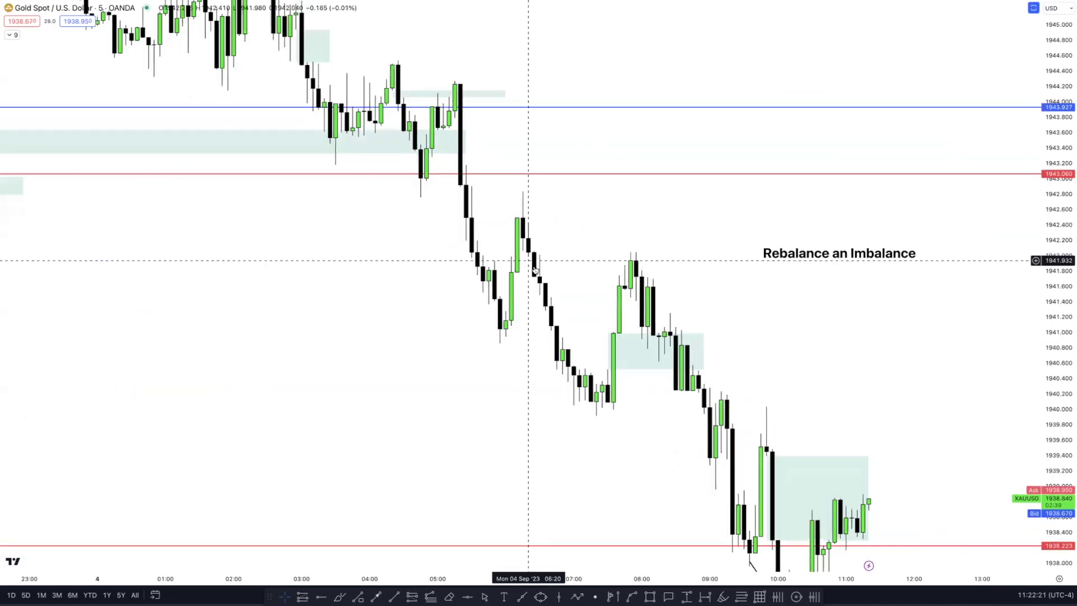
pyautogui.scroll(1, 477, 337)
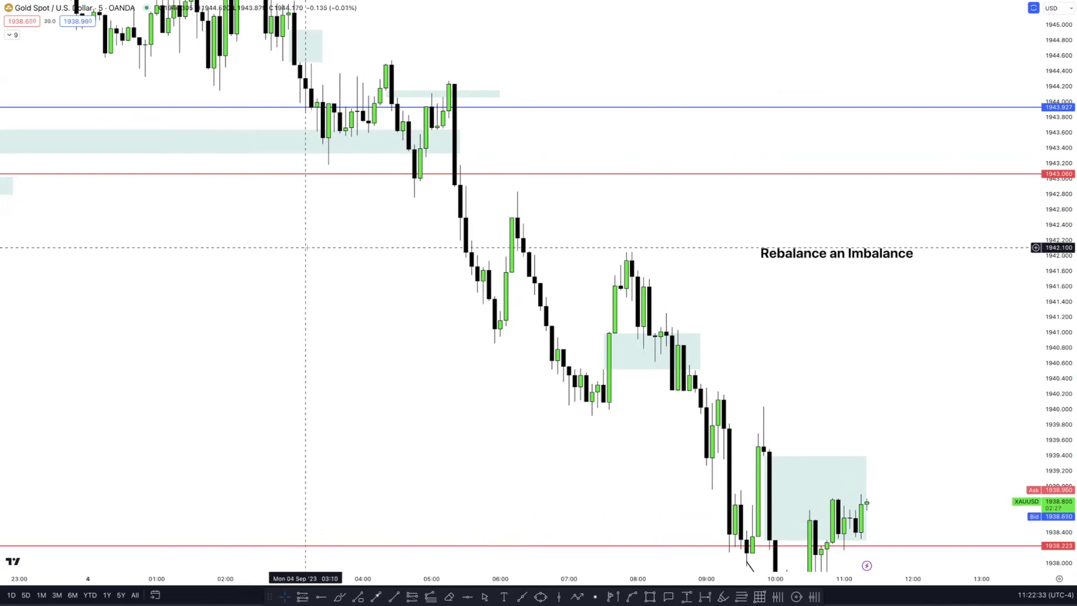
pyautogui.scroll(-3, 427, 360)
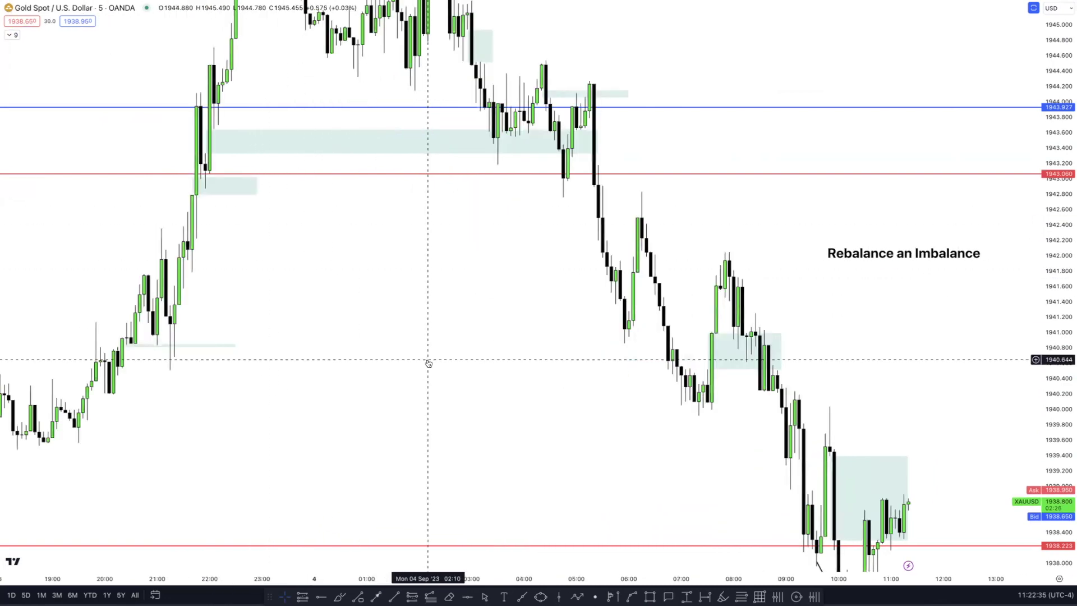
pyautogui.moveTo(425, 360); pyautogui.dragTo(571, 375)
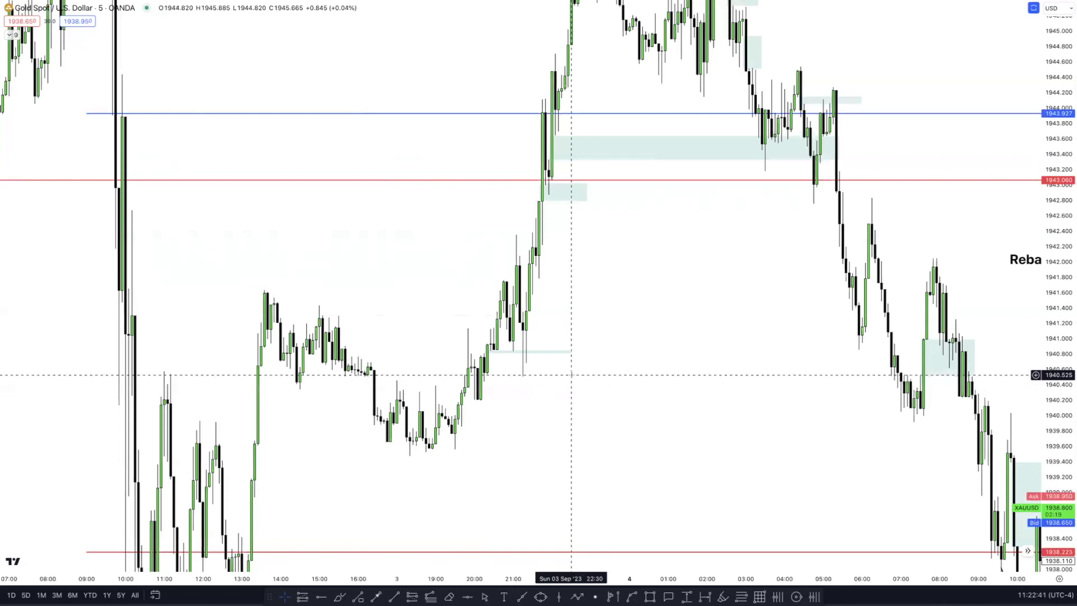
pyautogui.scroll(2, 571, 375)
pyautogui.moveTo(571, 374); pyautogui.dragTo(896, 319)
pyautogui.scroll(3, 880, 320)
pyautogui.moveTo(810, 391); pyautogui.dragTo(807, 334)
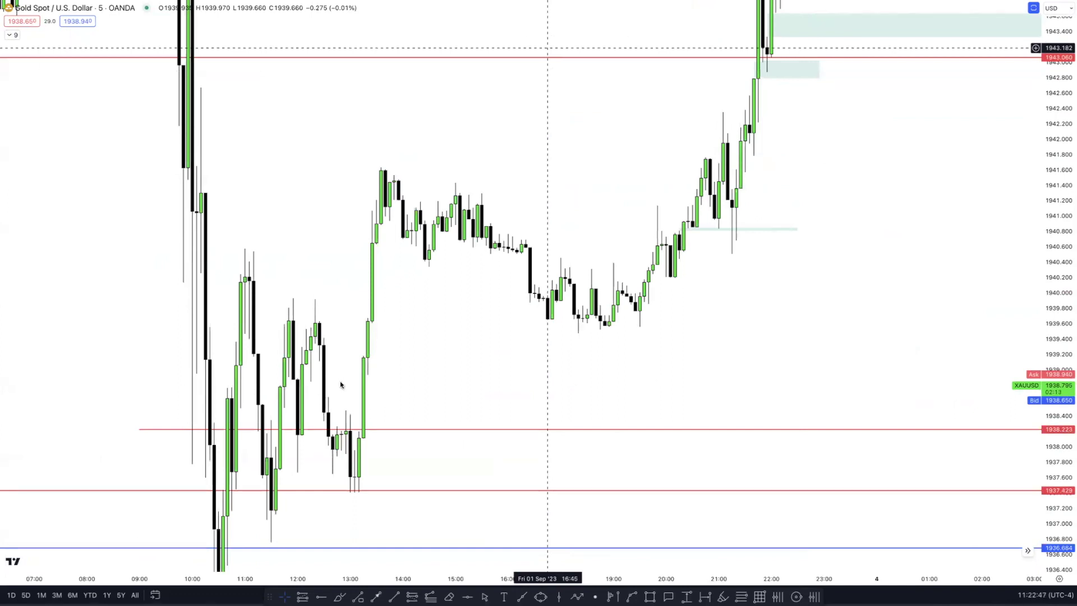
# Mark five levels along the 1 September 13:15 rally with short red freehand lines, from about 1940.6 down to 1938.2
pyautogui.moveTo(375, 247); pyautogui.dragTo(422, 245)
pyautogui.moveTo(368, 312); pyautogui.dragTo(419, 309)
pyautogui.moveTo(368, 356); pyautogui.dragTo(455, 346)
pyautogui.moveTo(365, 430); pyautogui.dragTo(389, 428)
pyautogui.moveTo(360, 379); pyautogui.dragTo(416, 381)
# Circle the consolidation around 18:15 in red, sketch a falling curve from the 13:35 high to about 1937.6, and clear the freehand marks
pyautogui.moveTo(554, 287)
pyautogui.mouseDown()
pyautogui.moveTo(589, 317)
pyautogui.moveTo(561, 289)
pyautogui.mouseUp()
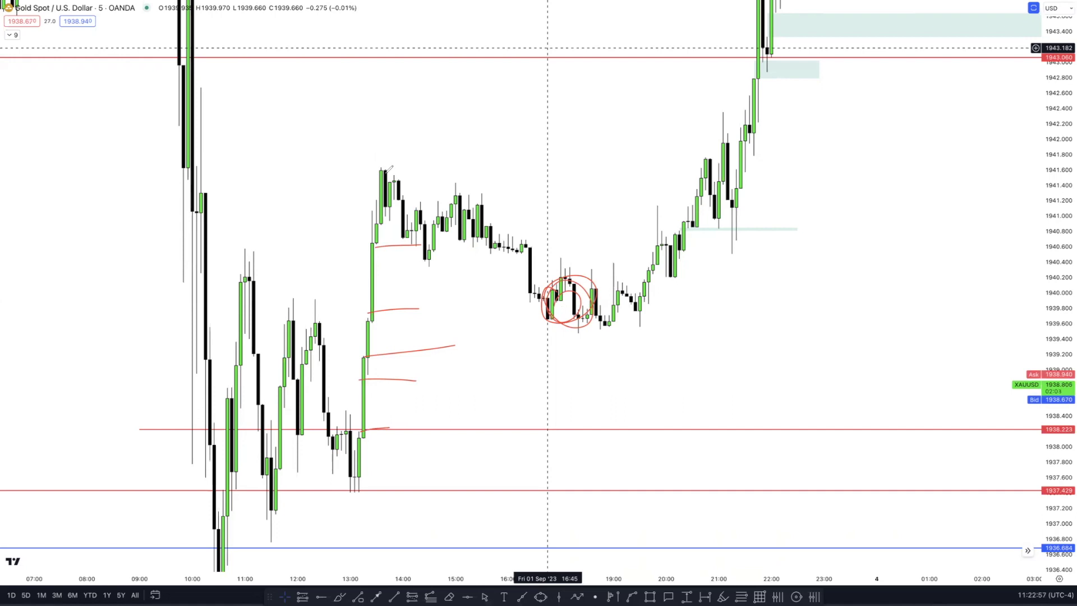
pyautogui.moveTo(391, 168); pyautogui.dragTo(557, 473)
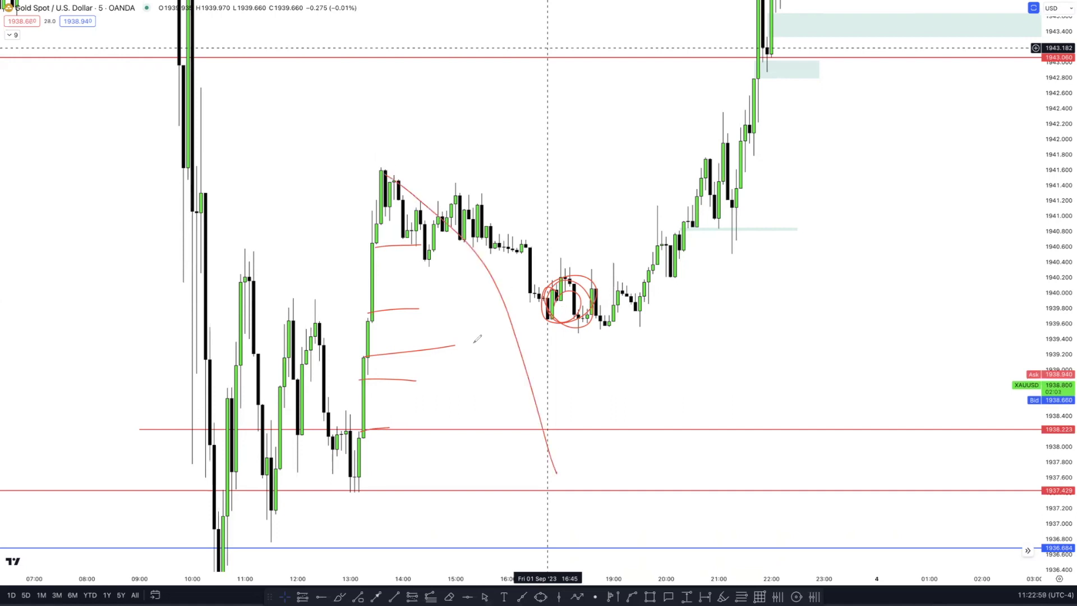
pyautogui.press('Delete')
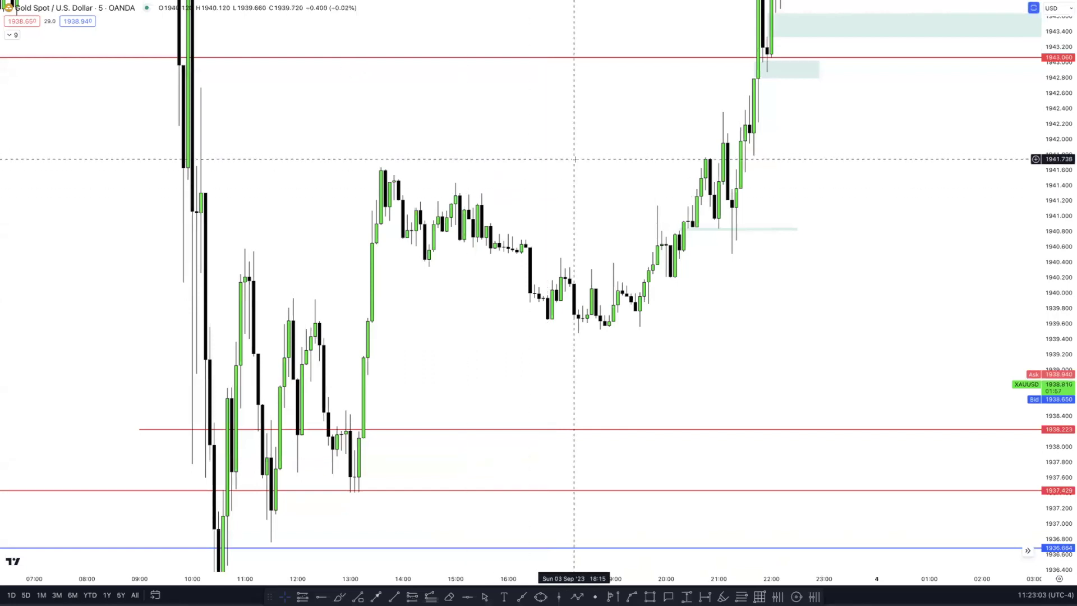
# Delete the "Rebalance an Imbalance" text label from the chart
pyautogui.hscroll(10, 590, 187)
pyautogui.hscroll(8, 500, 329)
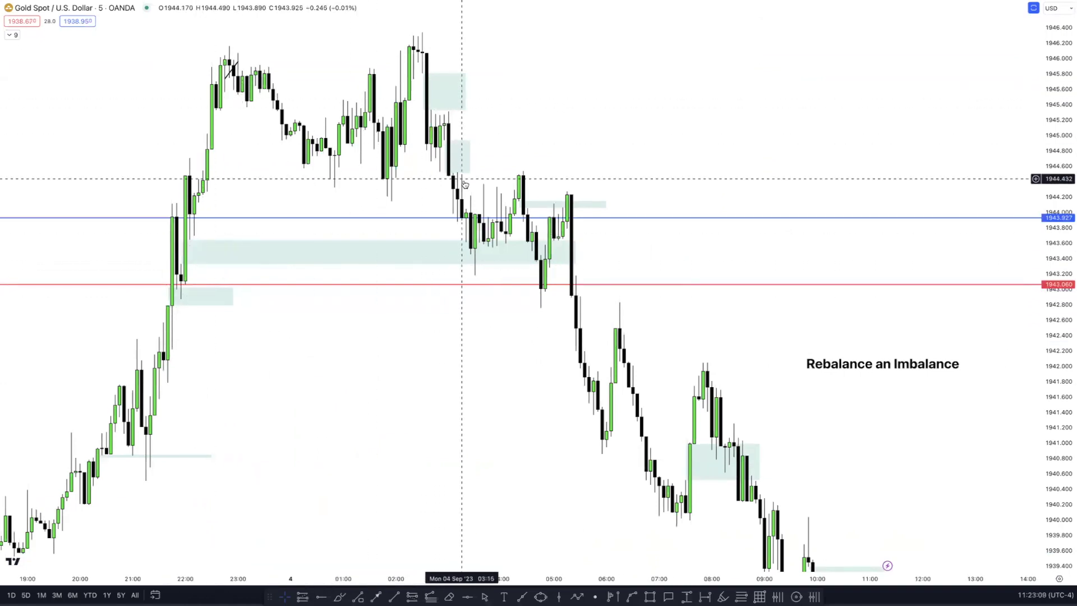
pyautogui.scroll(1, 727, 400)
pyautogui.scroll(1, 727, 400)
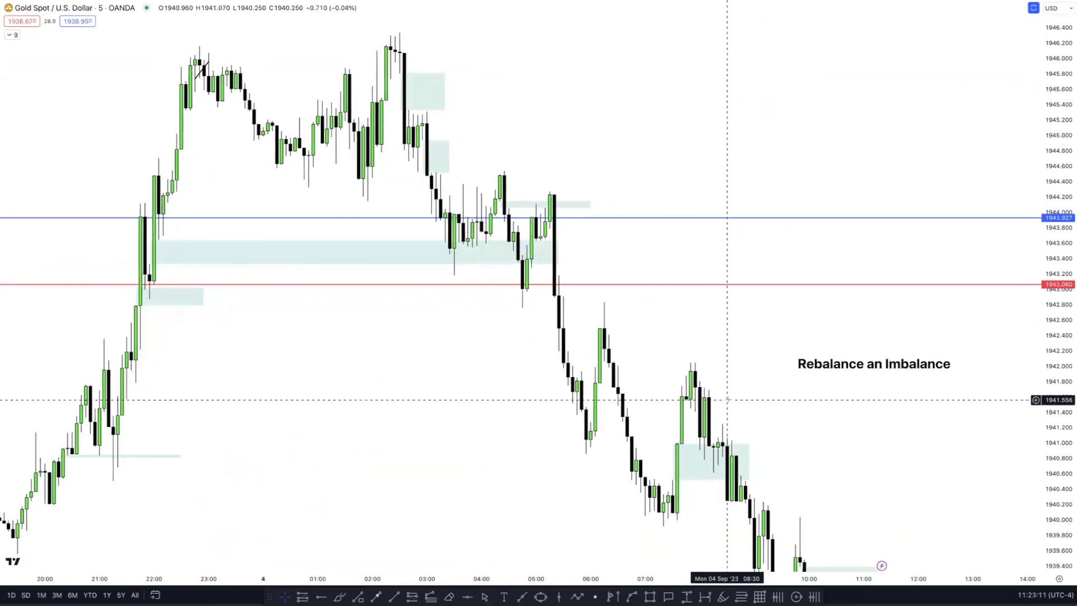
pyautogui.moveTo(872, 451); pyautogui.dragTo(701, 270)
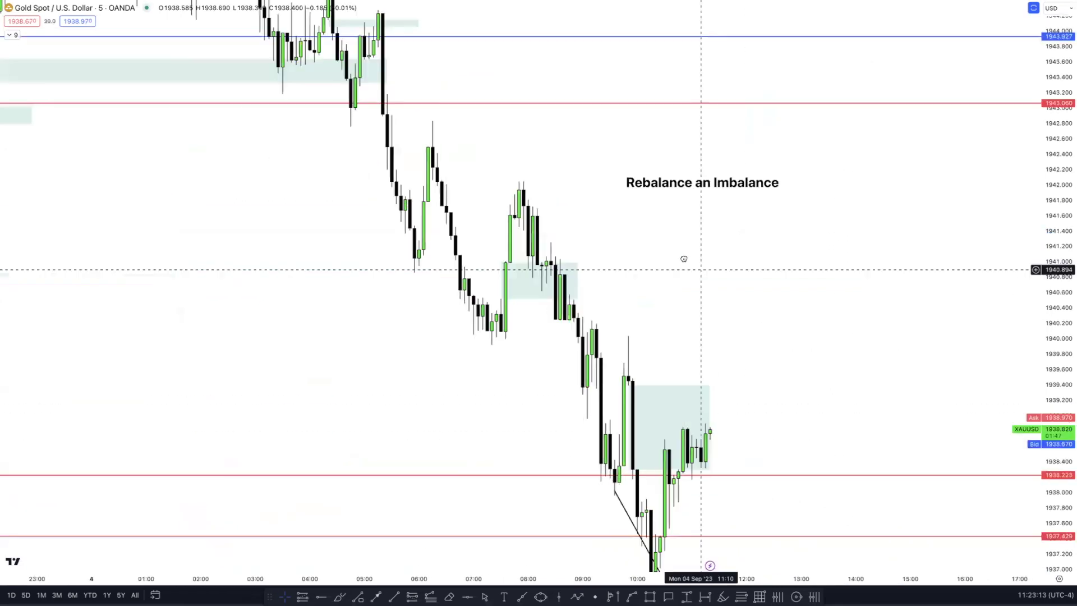
pyautogui.scroll(3, 769, 301)
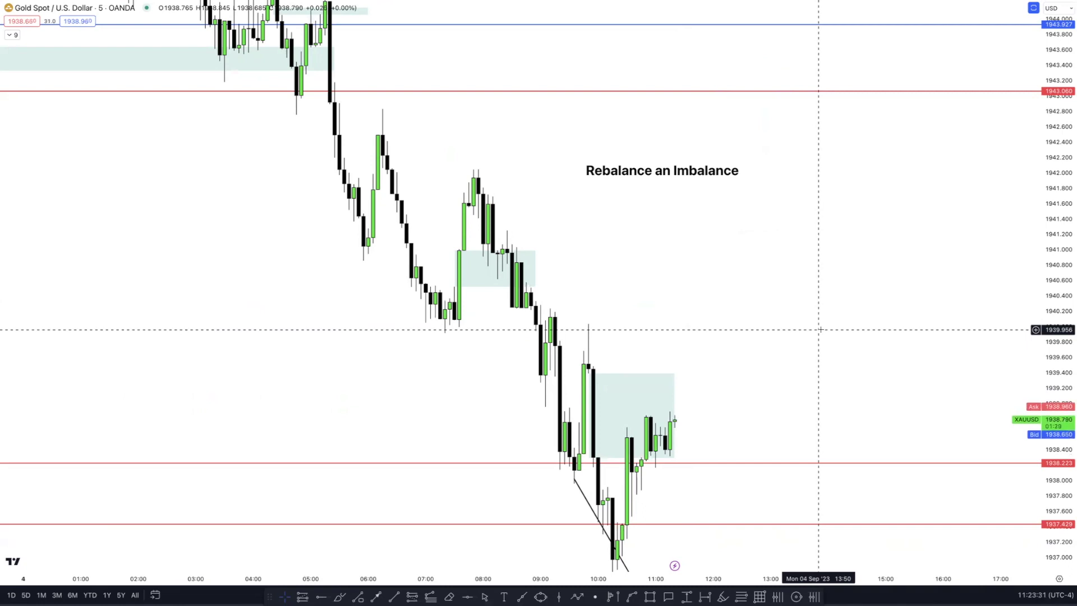
pyautogui.click(673, 175)
pyautogui.press('Delete')
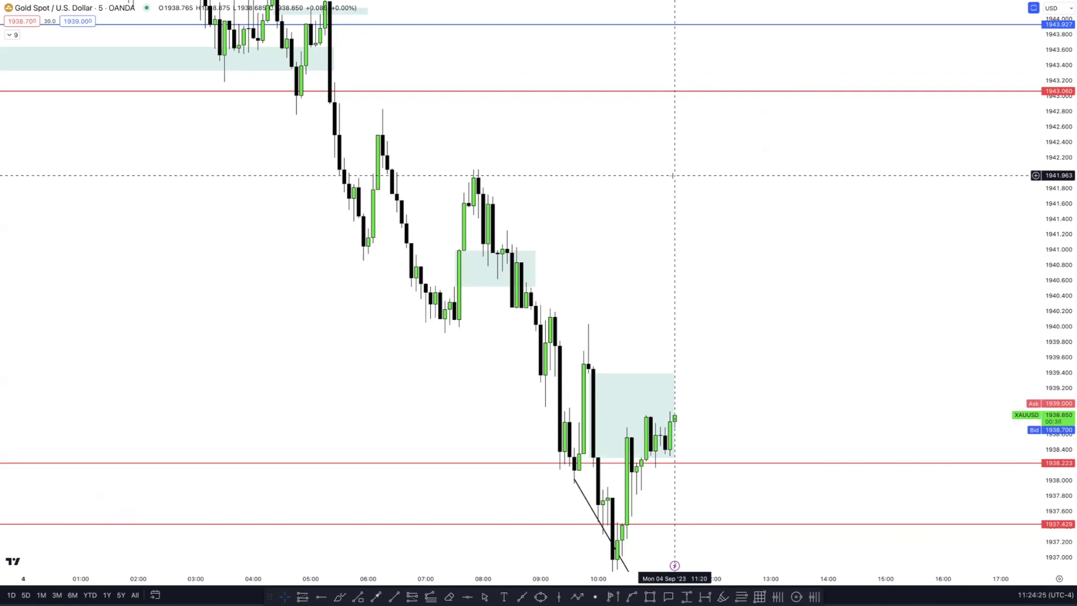
# Circle the 4 September highs between 01:30 and 02:30 in red freehand and sketch an arrow down to the 07:30 low
pyautogui.scroll(-3, 696, 191)
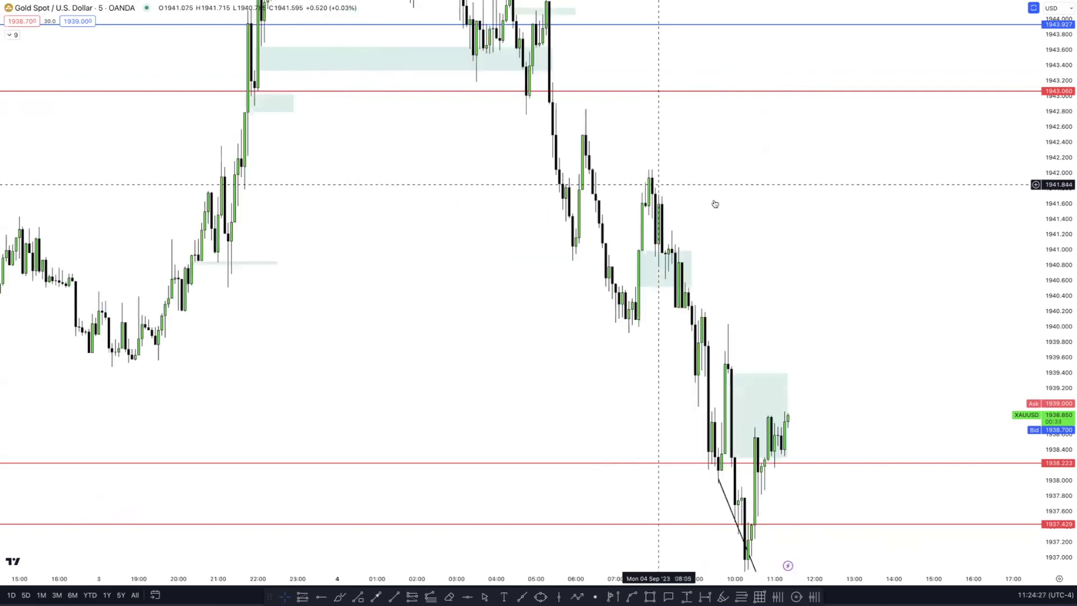
pyautogui.moveTo(900, 351); pyautogui.dragTo(821, 456)
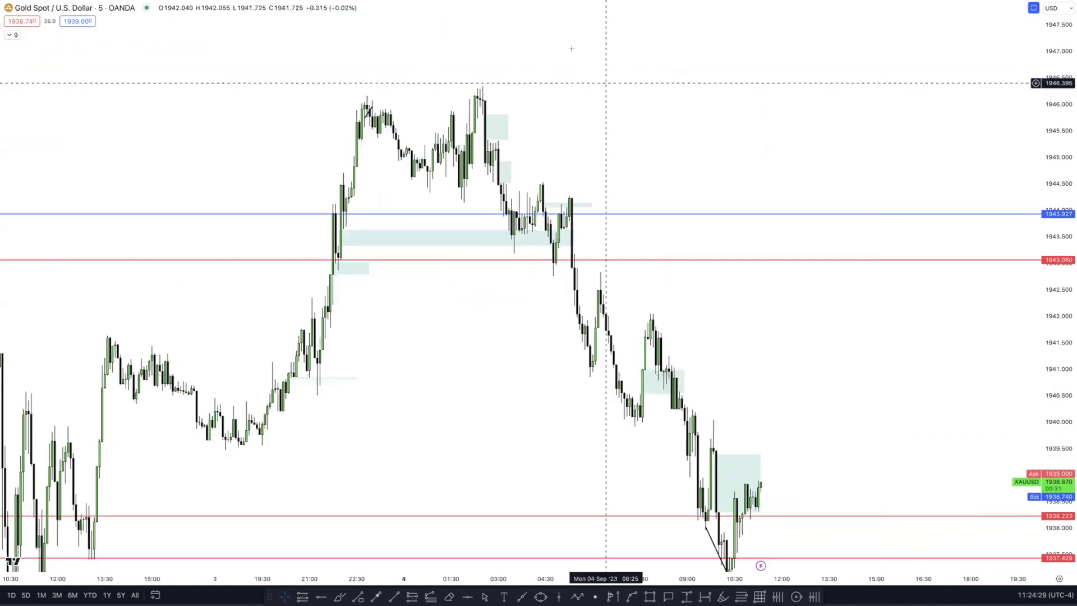
pyautogui.moveTo(466, 113)
pyautogui.mouseDown()
pyautogui.moveTo(453, 136)
pyautogui.moveTo(509, 97)
pyautogui.moveTo(489, 132)
pyautogui.moveTo(635, 420)
pyautogui.moveTo(641, 408)
pyautogui.moveTo(649, 445)
pyautogui.mouseUp()
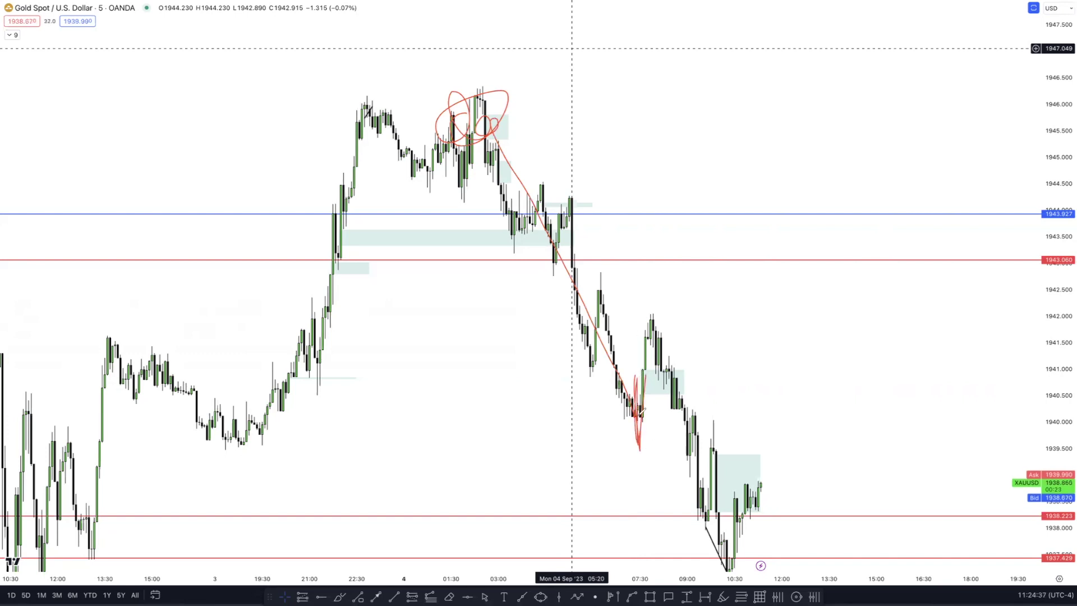
# Sketch the break below the 07:30 low and a rising path from the circled 10:30 low to about 1943.6, and clear the freehand marks
pyautogui.moveTo(641, 419)
pyautogui.mouseDown()
pyautogui.moveTo(706, 468)
pyautogui.moveTo(725, 519)
pyautogui.mouseUp()
pyautogui.moveTo(621, 413); pyautogui.dragTo(671, 411)
pyautogui.moveTo(721, 507)
pyautogui.mouseDown()
pyautogui.moveTo(702, 512)
pyautogui.moveTo(759, 522)
pyautogui.moveTo(749, 545)
pyautogui.moveTo(766, 484)
pyautogui.mouseUp()
pyautogui.moveTo(835, 392); pyautogui.dragTo(907, 246)
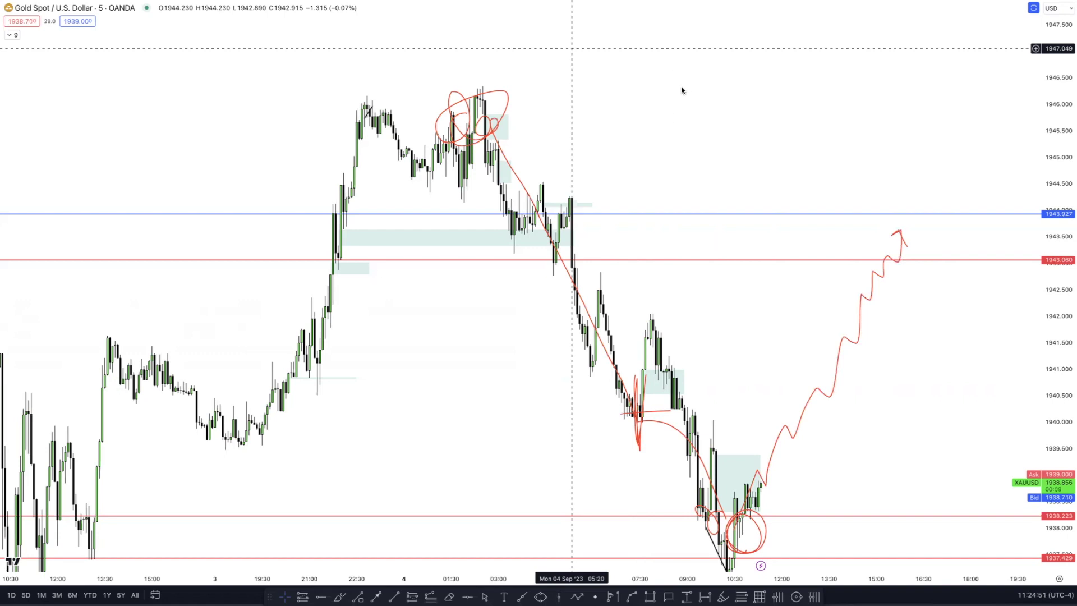
pyautogui.press('Escape')
pyautogui.scroll(1, 716, 377)
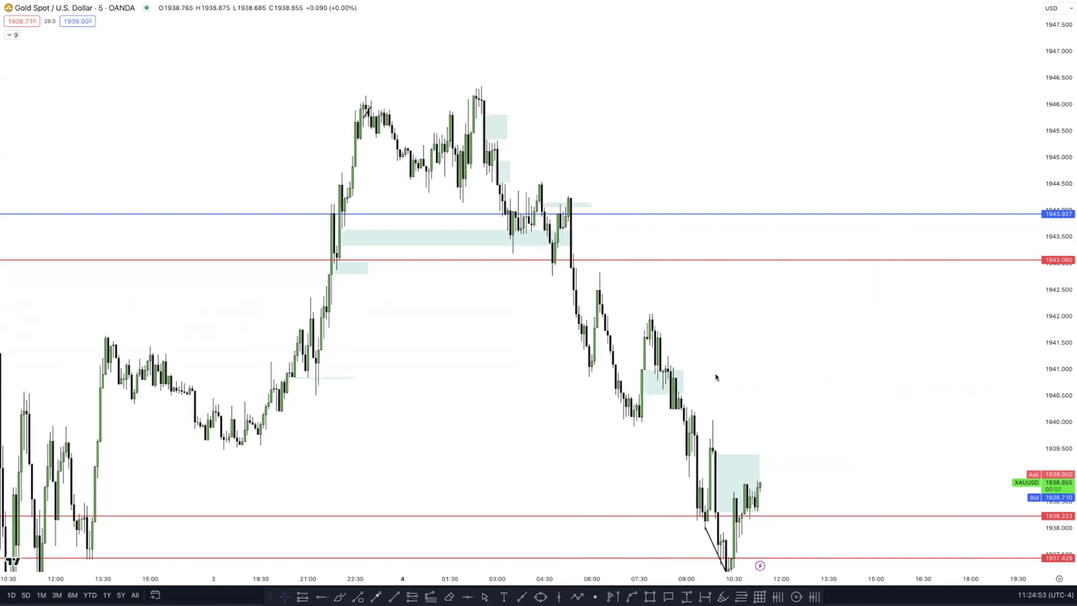
pyautogui.scroll(2, 716, 378)
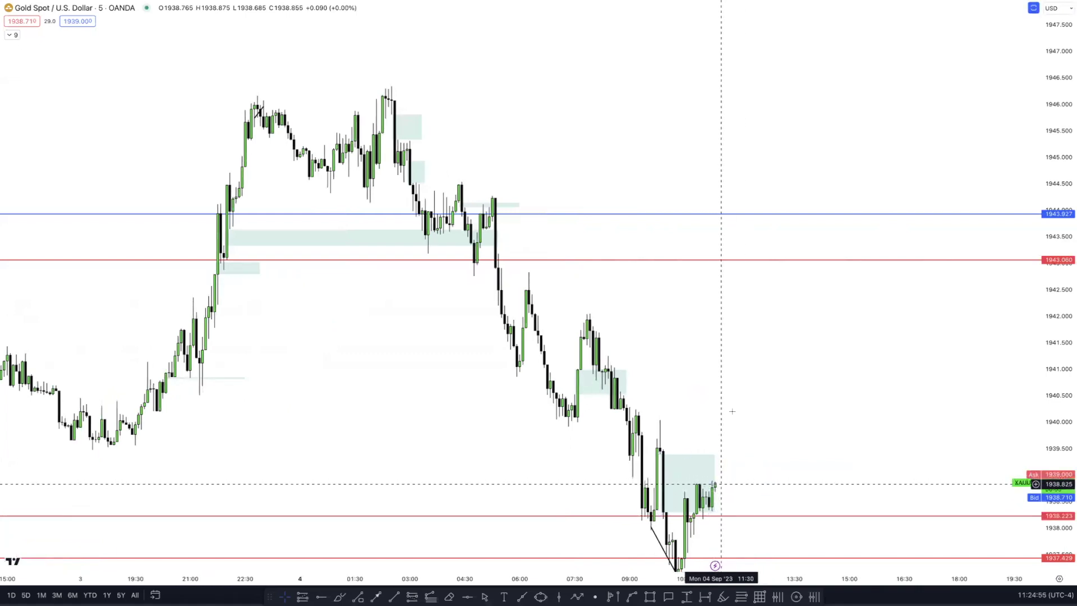